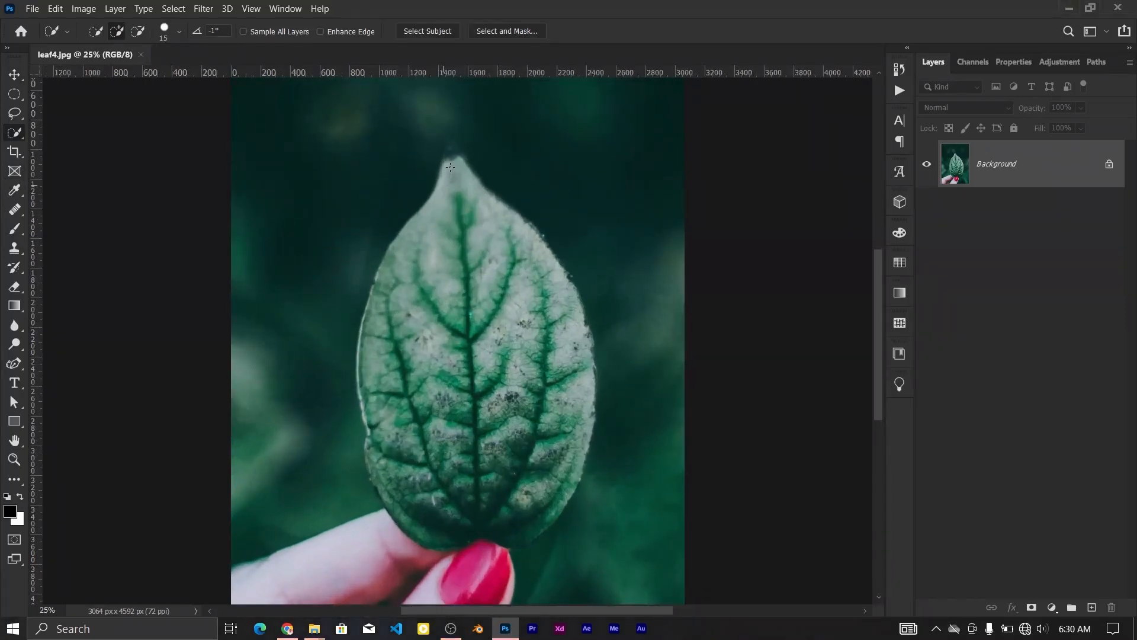
- Trace the leaf's outline with the Pen tool from near the tip down the left edge and along the base to the lower right edge
right_click(14, 364)
left_click(60, 363)
key("ctrl+plus")
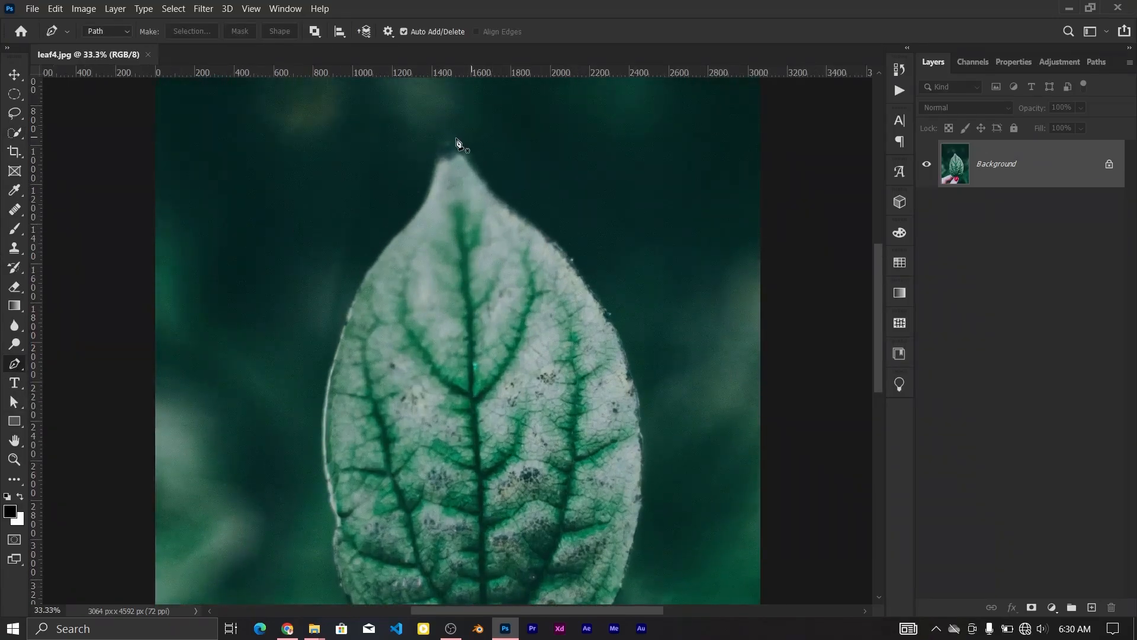
left_click(434, 170)
left_click_drag(428, 196, 419, 211)
left_click_drag(355, 292, 321, 366)
scroll(345, 315, "down", 2)
scroll(321, 367, "down", 3)
left_click_drag(331, 317, 561, 385)
scroll(336, 393, "down", 2)
left_click(486, 379)
left_click(515, 388)
left_click_drag(619, 305, 630, 274)
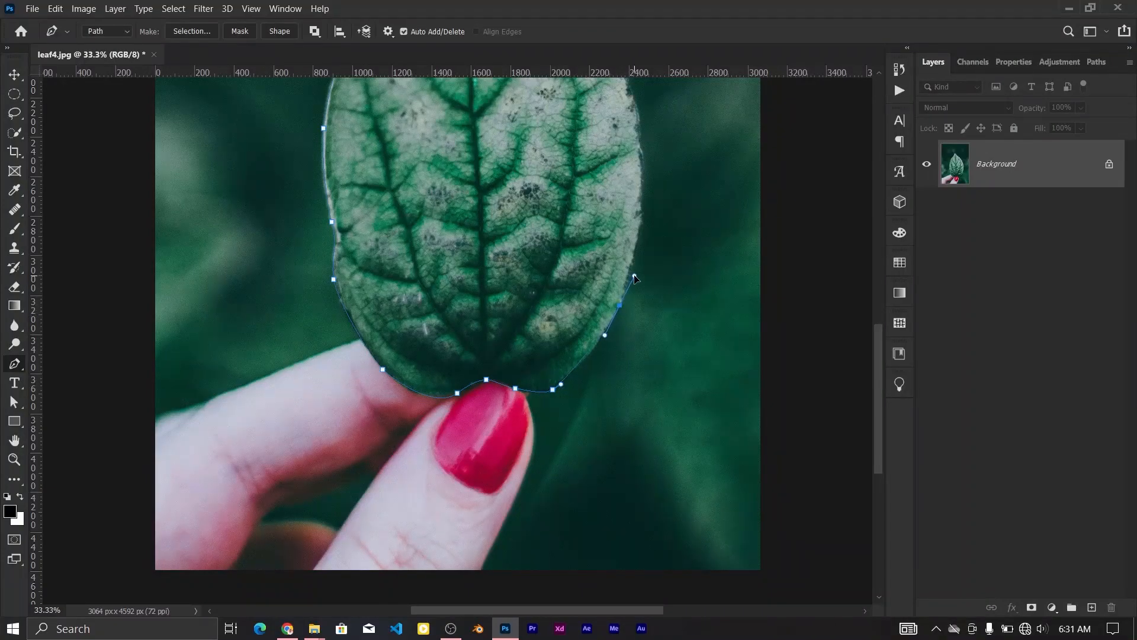
- Continue the pen path up the leaf's right edge to about mid-height, undoing the anchor placed too far up
scroll(633, 282, "up", 1)
scroll(633, 282, "up", 5)
left_click(599, 379)
left_click(594, 317)
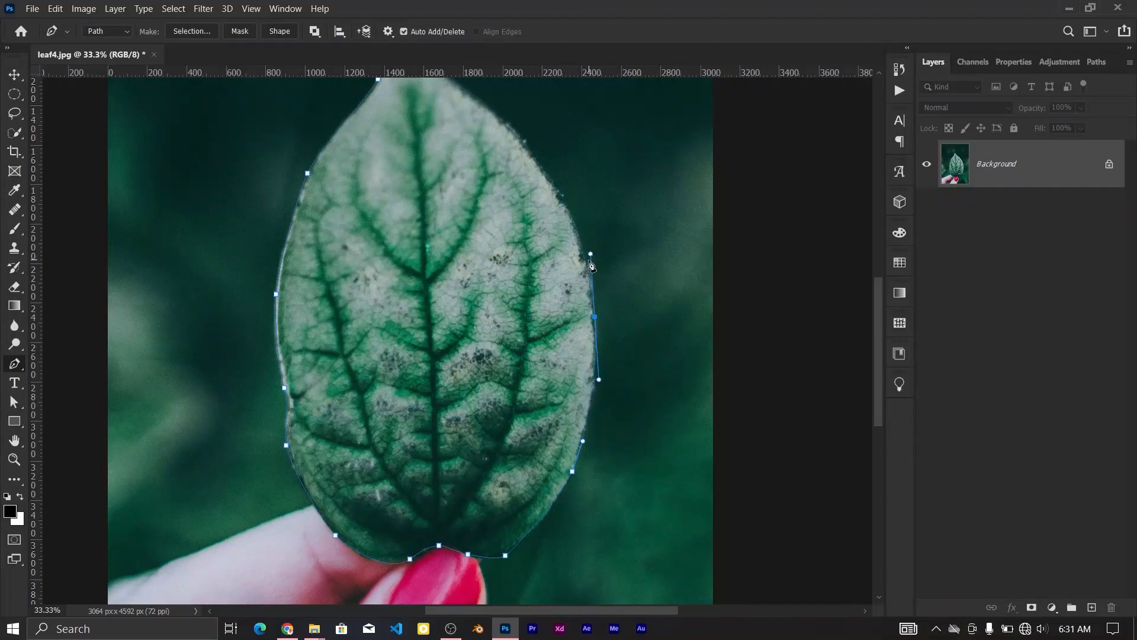
left_click_drag(538, 162, 514, 141)
key("ctrl+z")
left_click(583, 262)
left_click(577, 242)
left_click(562, 203)
- Trace the leaf's upper right edge up around the tip and close the path at its starting point
key("ctrl+plus")
scroll(615, 275, "up", 5)
left_click(605, 259)
left_click(566, 197)
left_click_drag(511, 138, 494, 124)
scroll(450, 148, "up", 2)
left_click(391, 109)
left_click(370, 95)
left_click(354, 125)
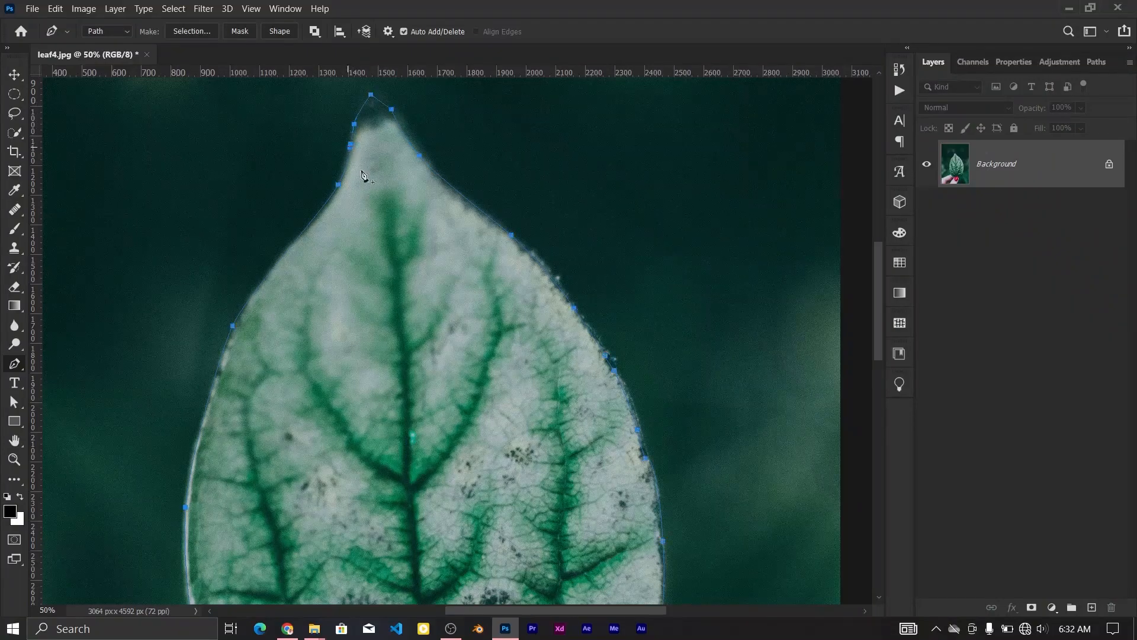
scroll(410, 249, "down", 3)
key("ctrl+0")
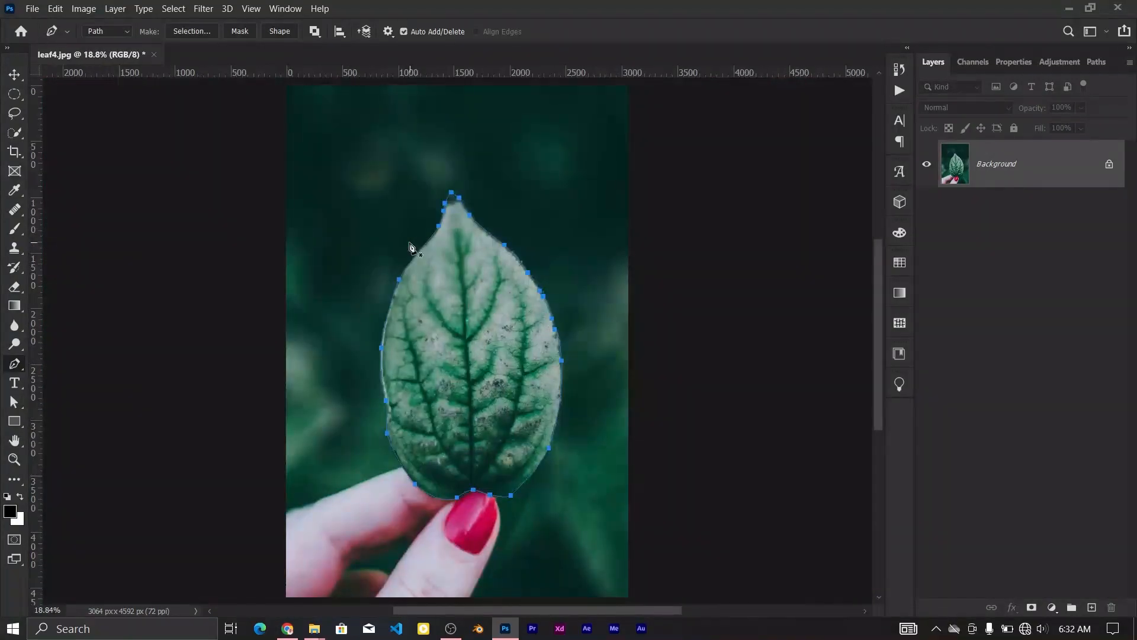
- Turn the leaf path into a new anti-aliased selection with a 0.5-pixel feather radius
right_click(477, 349)
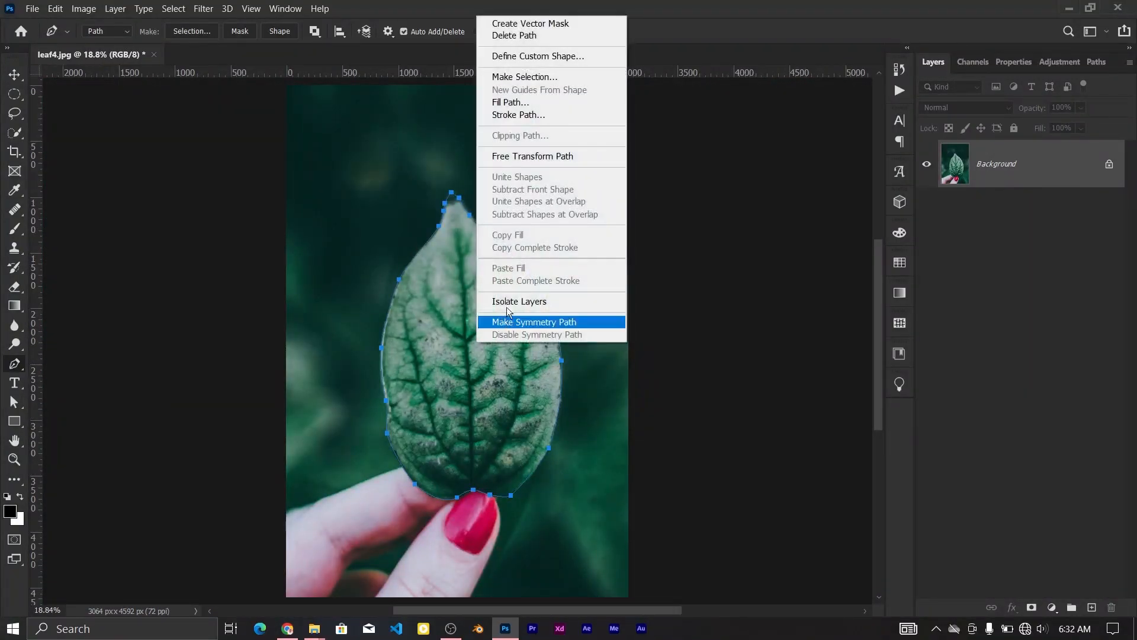
left_click(516, 111)
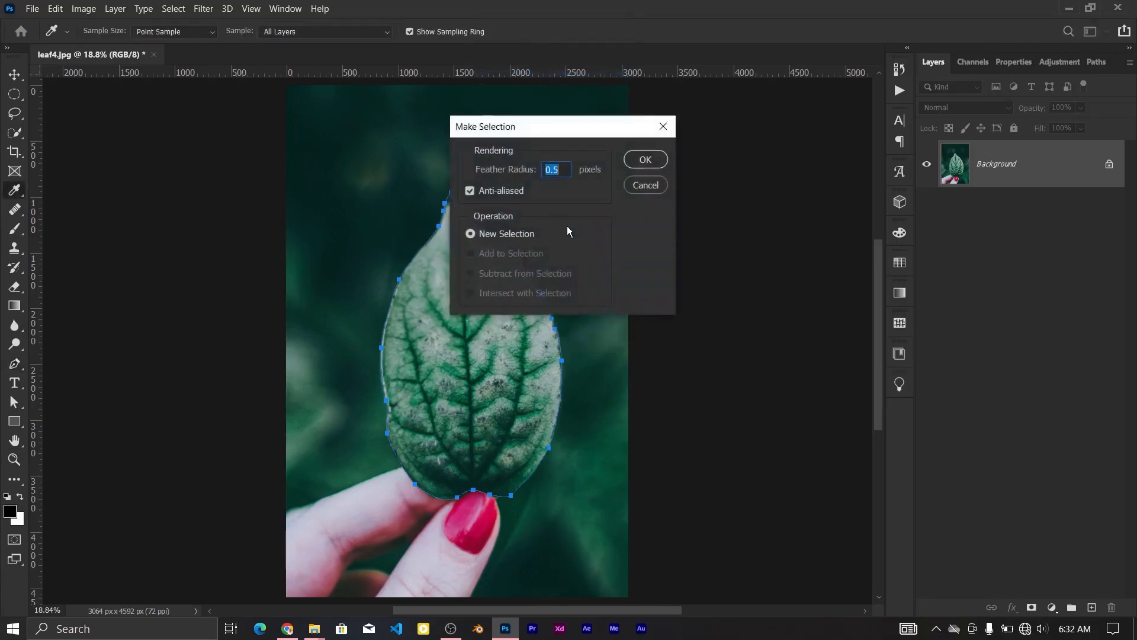
left_click(645, 160)
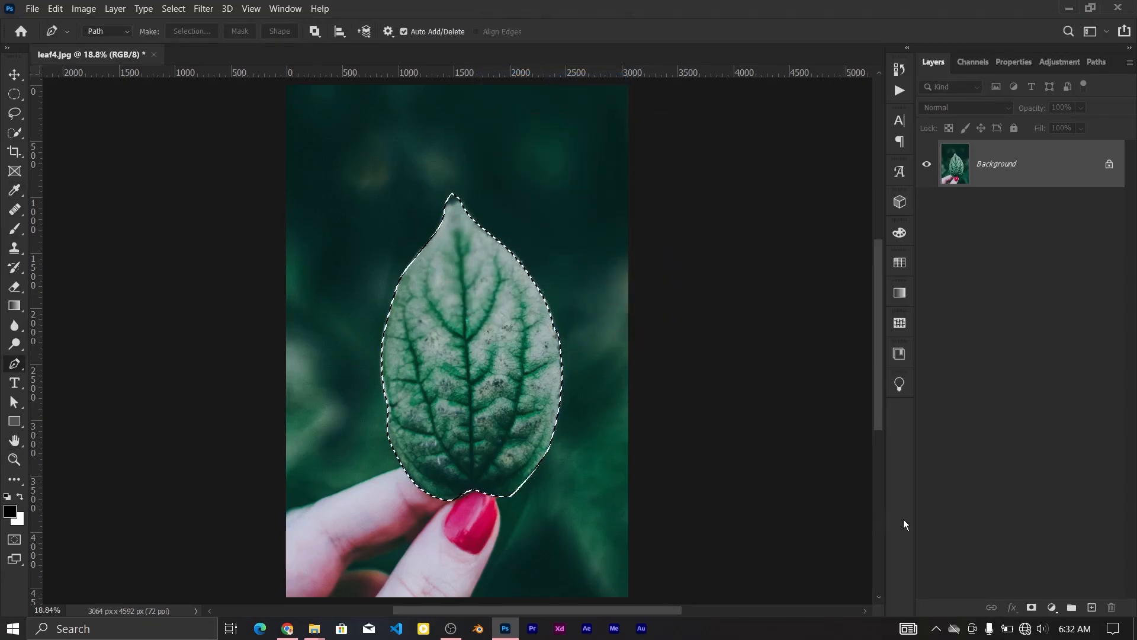
- Save the work path under the name "leaf"
left_click(1096, 62)
double_click(959, 90)
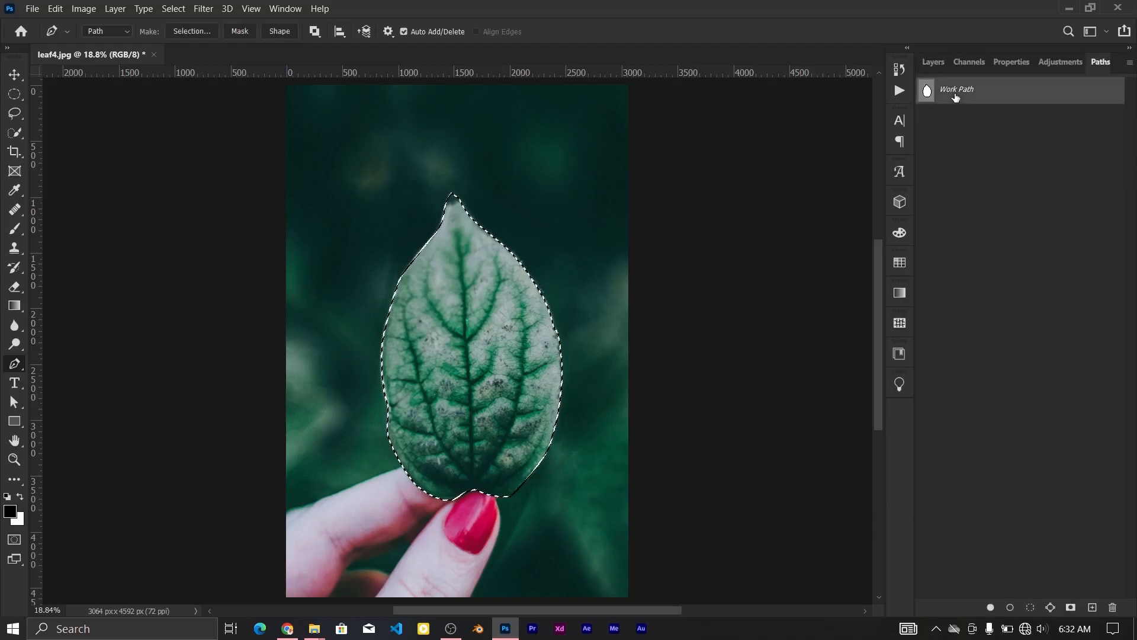
type("leaf")
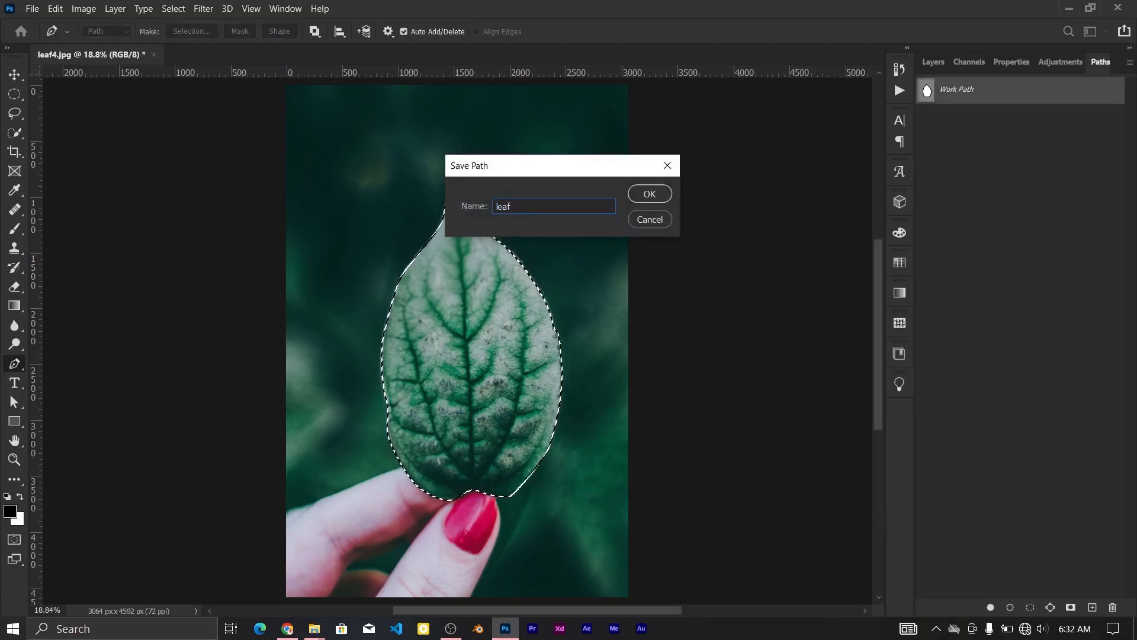
key("Return")
- Copy the selected leaf from the background onto its own layer and deselect the saved path
left_click(930, 61)
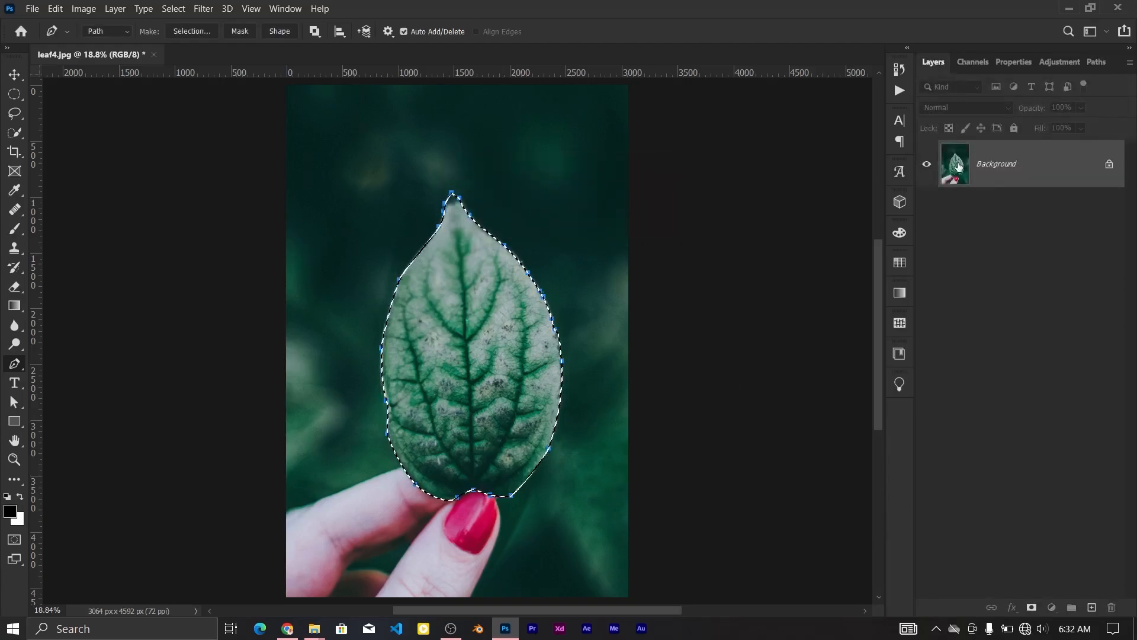
key("ctrl+j")
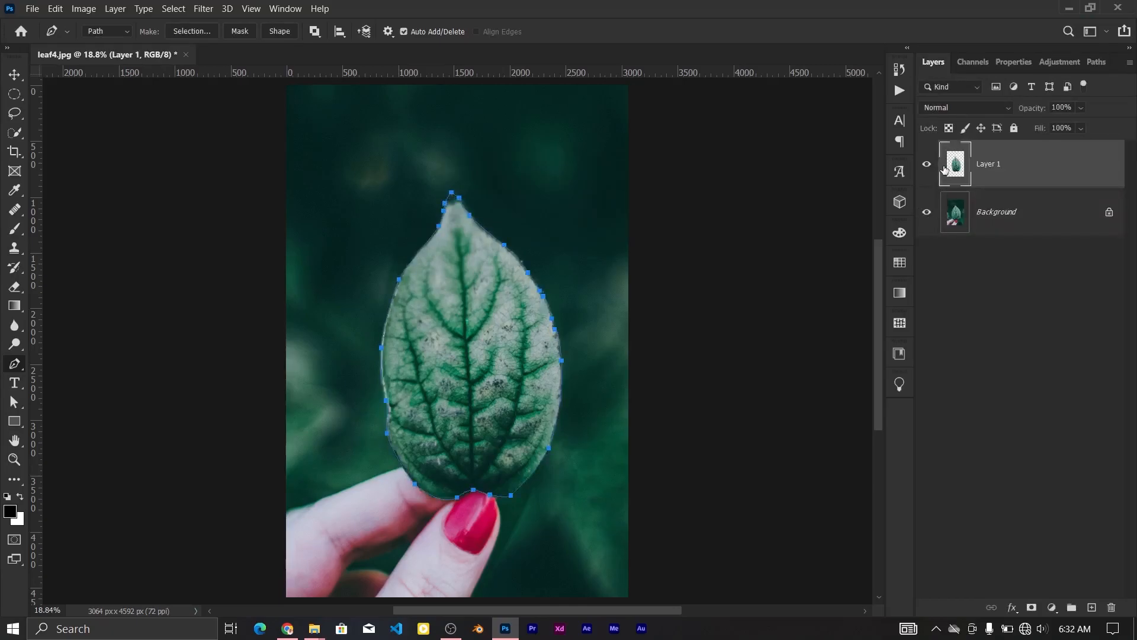
left_click(926, 212)
left_click(926, 212)
left_click(1096, 62)
left_click(989, 254)
left_click(933, 61)
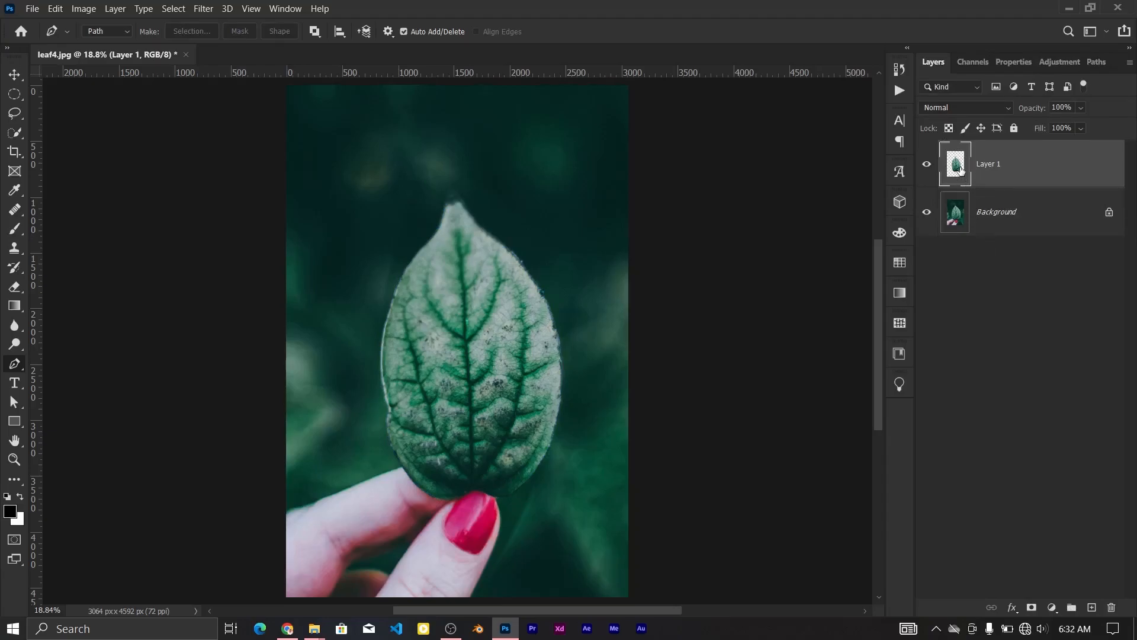
- Convert the cut-out leaf layer to a smart object and apply a Gaussian Blur with a 200-pixel radius
left_click(14, 75)
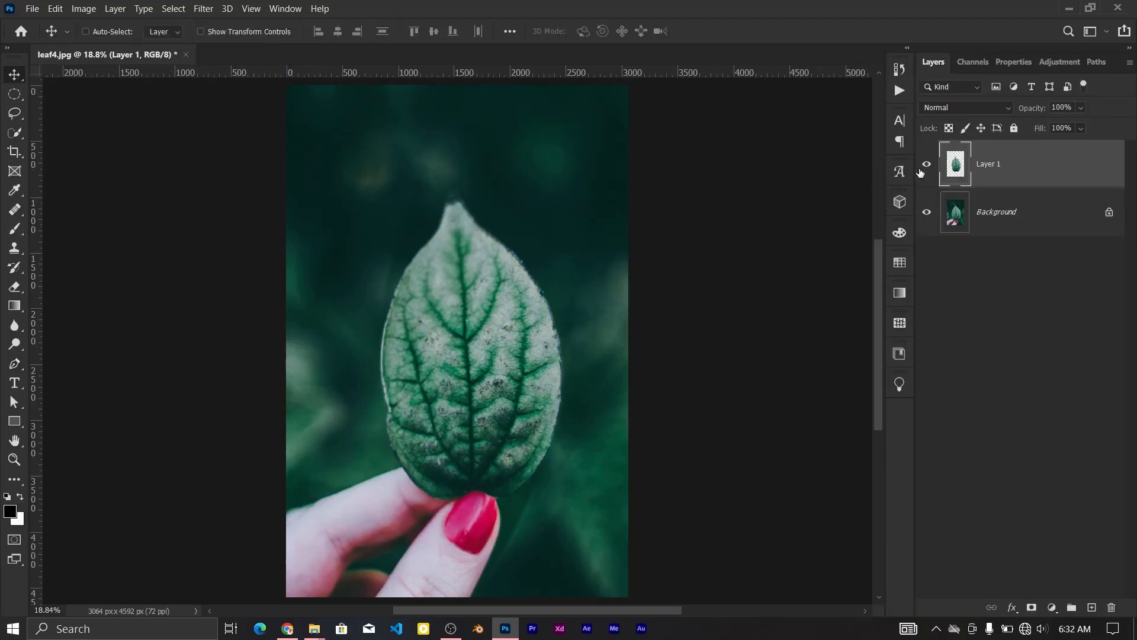
right_click(1045, 170)
left_click(880, 198)
key("ctrl+alt+f")
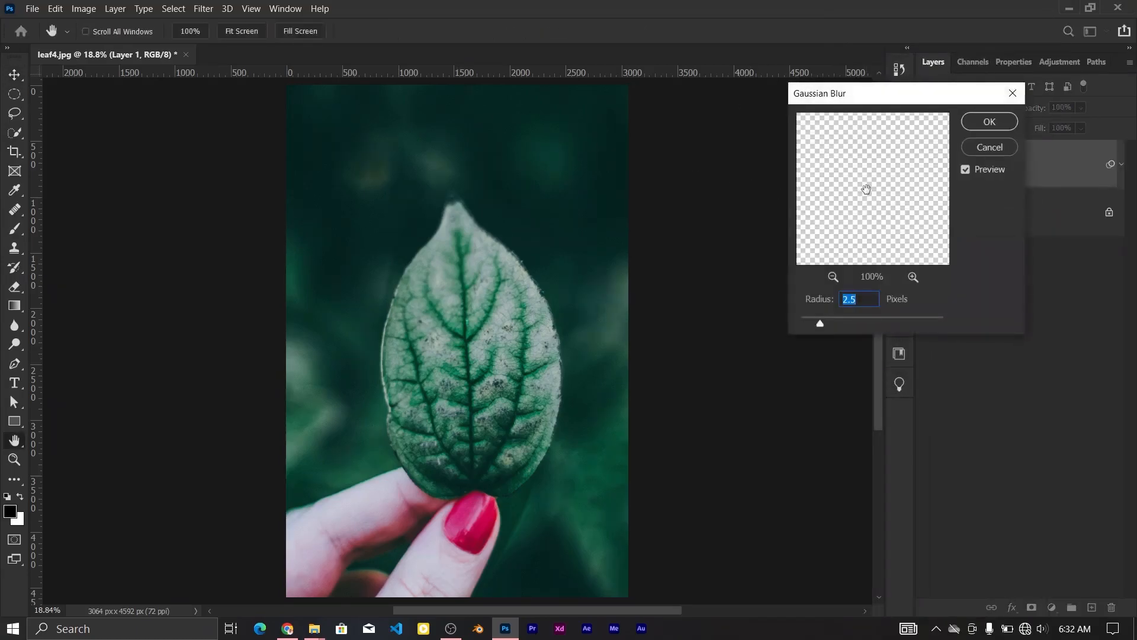
type("200")
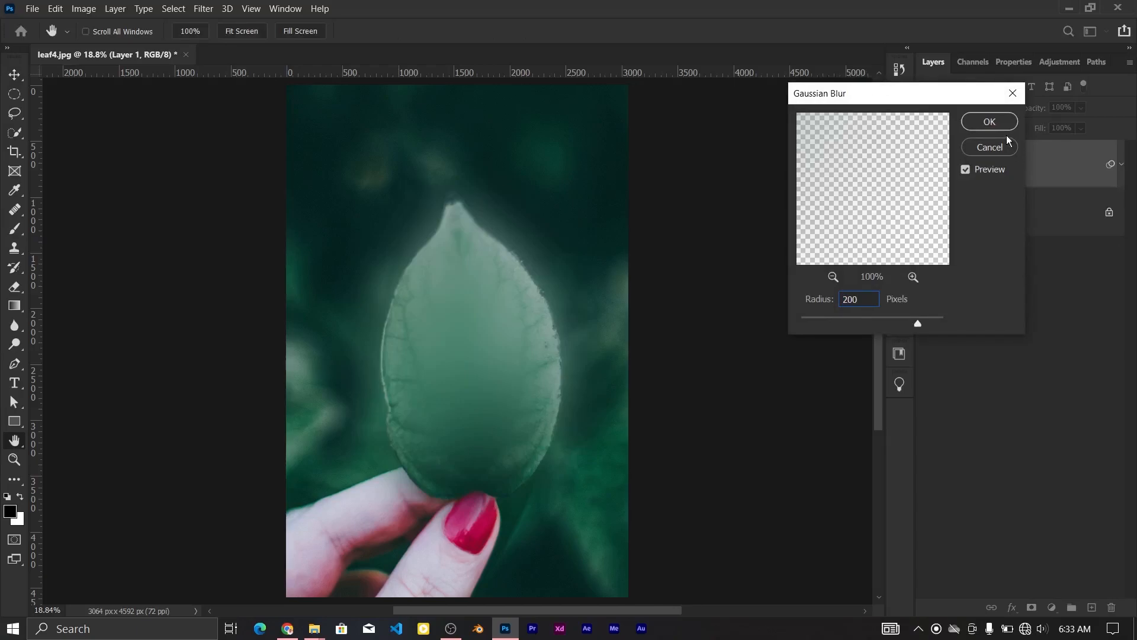
left_click(990, 122)
- Duplicate the blurred leaf layer and set the copy's Gaussian Blur radius to 100 pixels
key("ctrl+j")
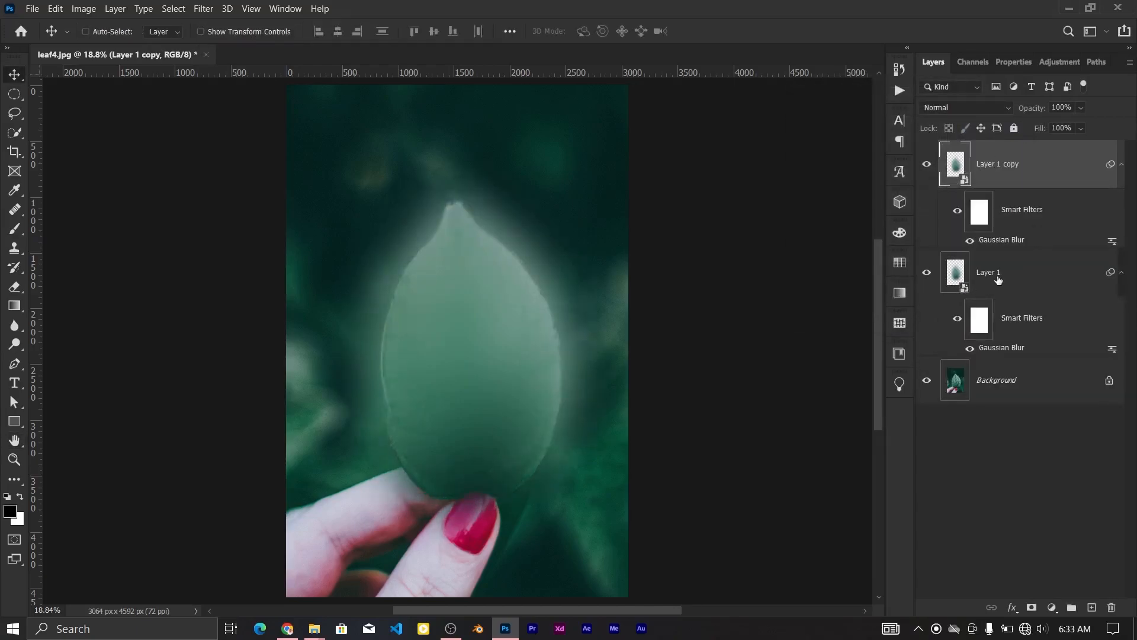
double_click(998, 243)
type("100")
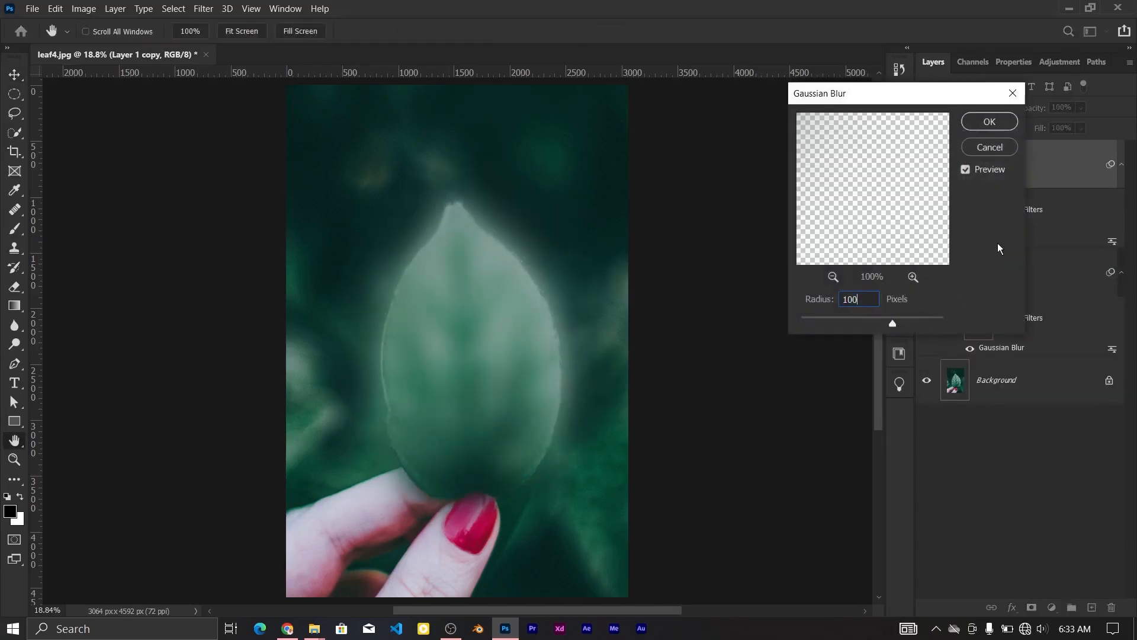
left_click(1009, 121)
key("v")
- Duplicate the top leaf layer and set the new copy's Gaussian Blur radius to 50 pixels
key("ctrl+j")
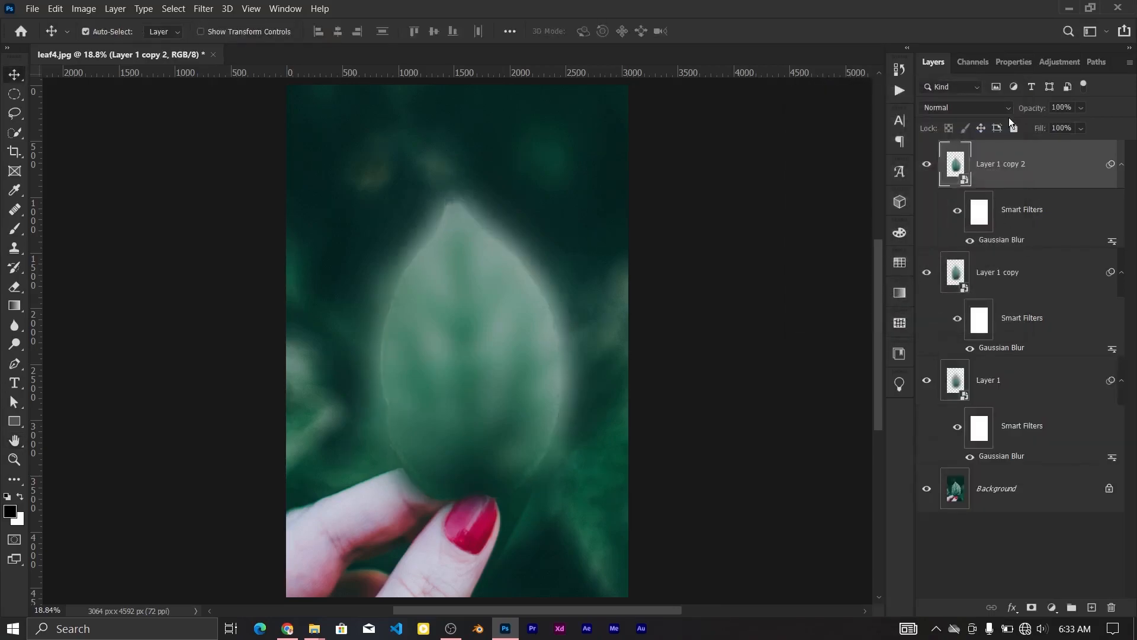
double_click(1001, 244)
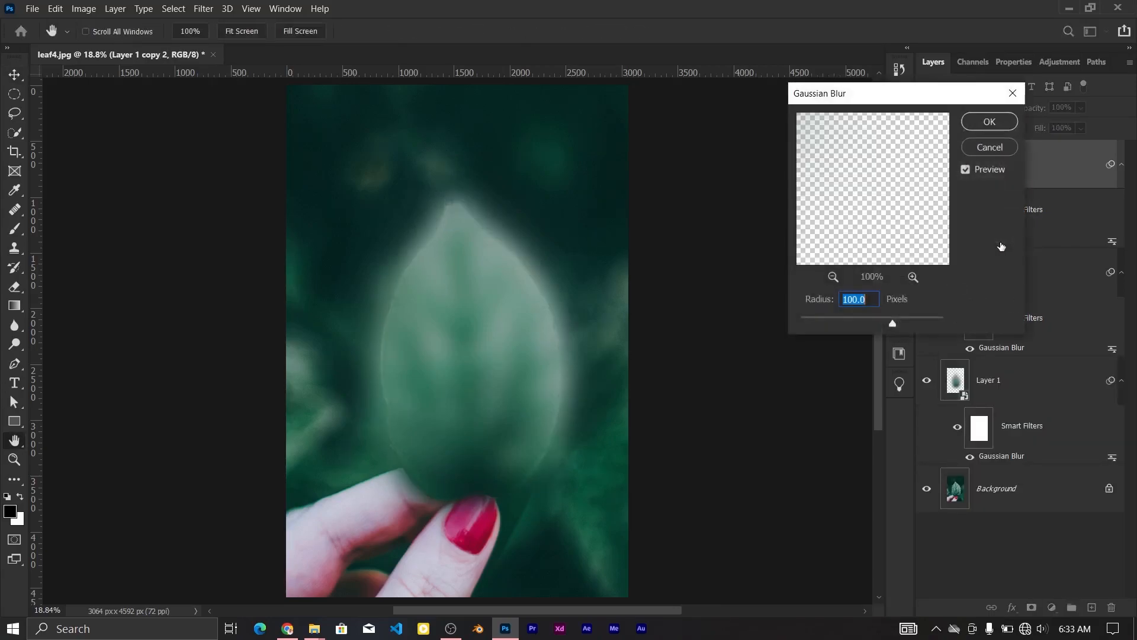
type("50")
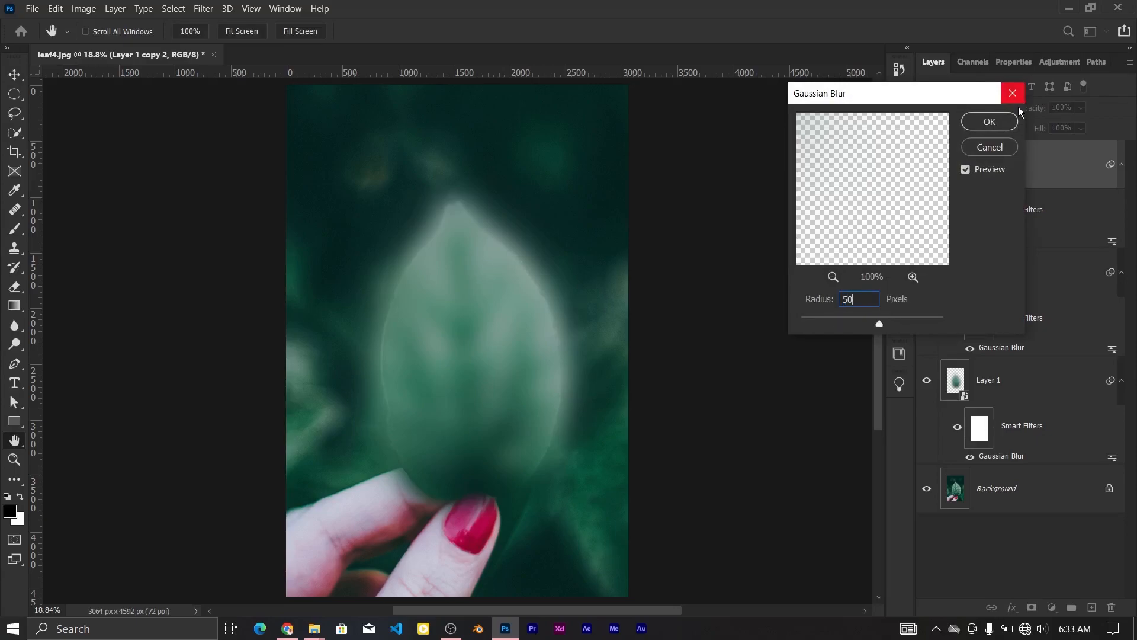
left_click(993, 122)
- Duplicate the top leaf layer and set the new copy's Gaussian Blur radius to 25 pixels
key("ctrl+j")
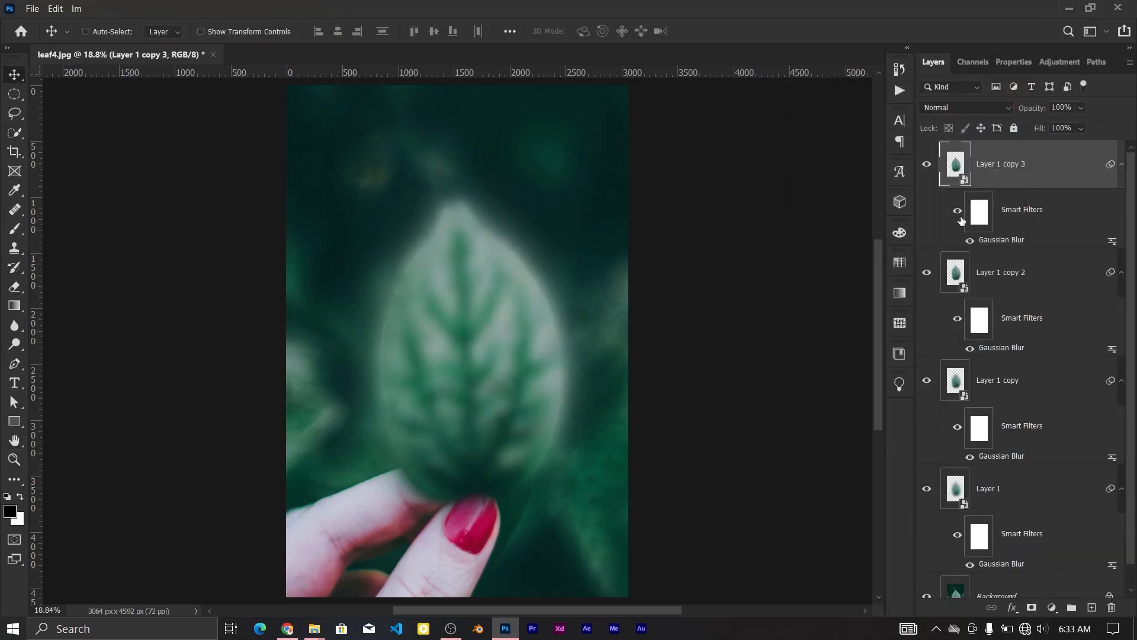
double_click(1011, 239)
type("25")
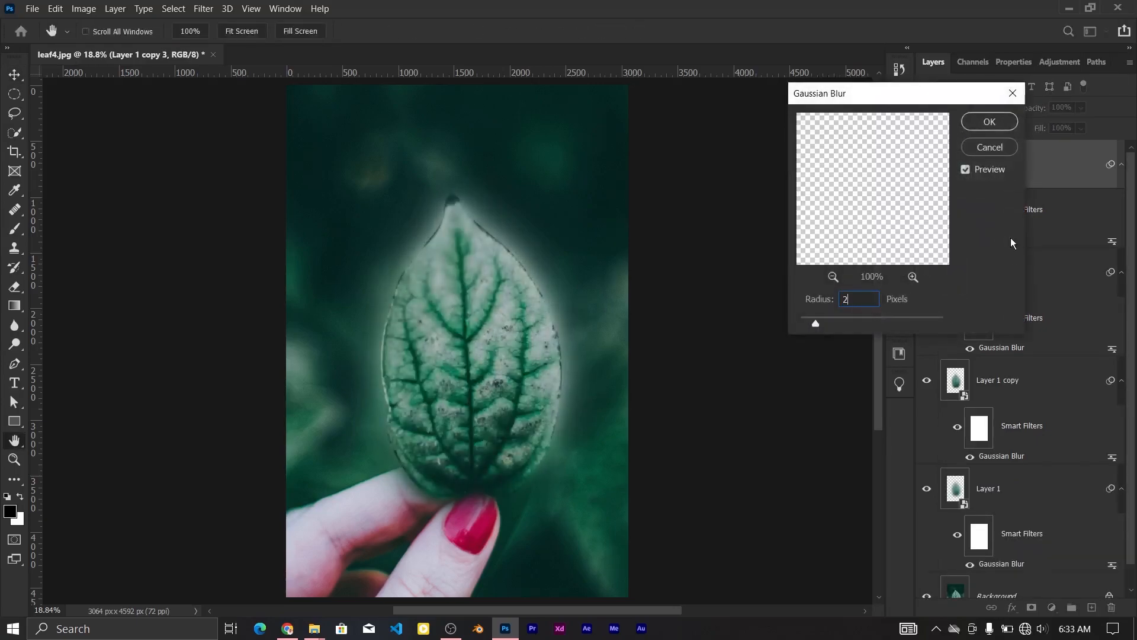
left_click(990, 122)
- Duplicate the top leaf layer and set the new copy's Gaussian Blur radius to 12 pixels
key("ctrl+j")
double_click(1006, 241)
type("12")
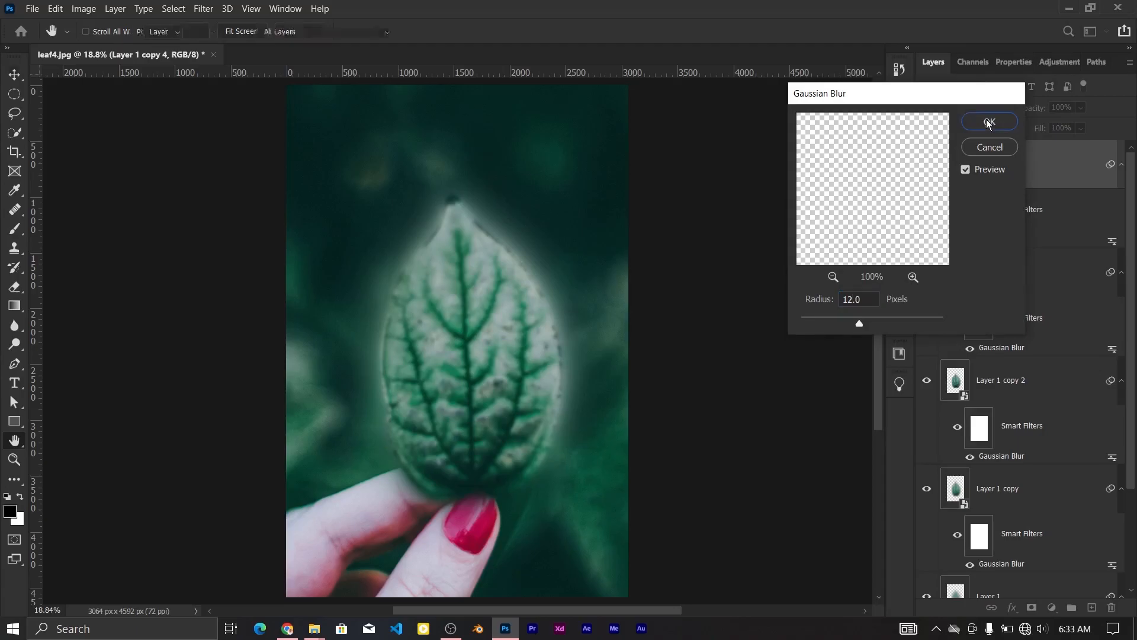
left_click(989, 122)
- Duplicate the top leaf layer and set the new copy's Gaussian Blur radius to 6 pixels
key("ctrl+j")
double_click(984, 243)
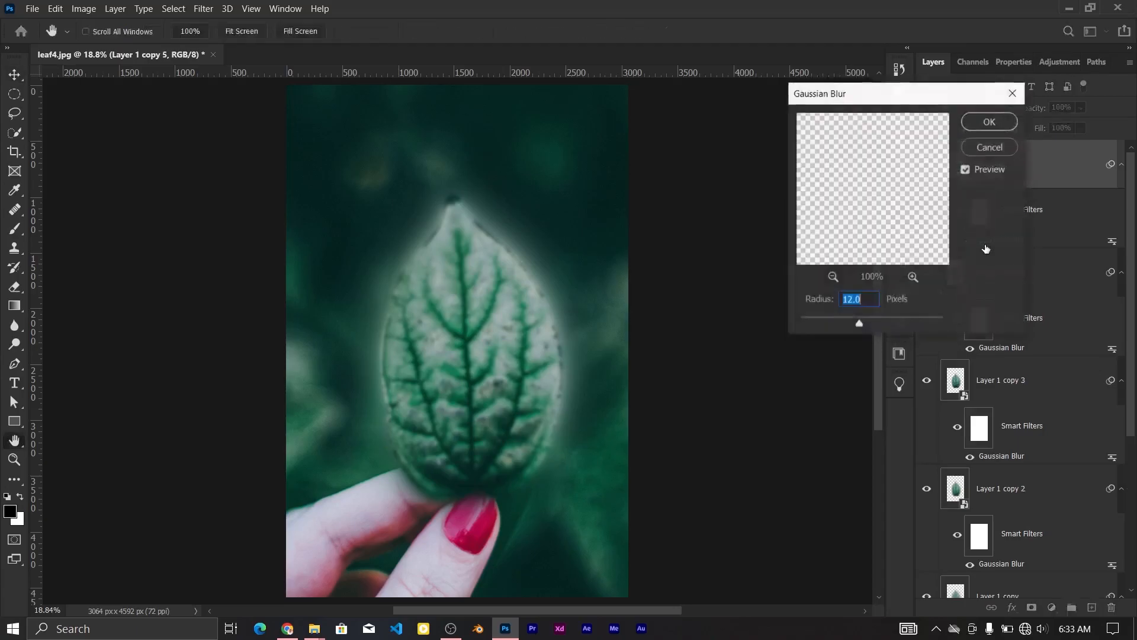
type("6")
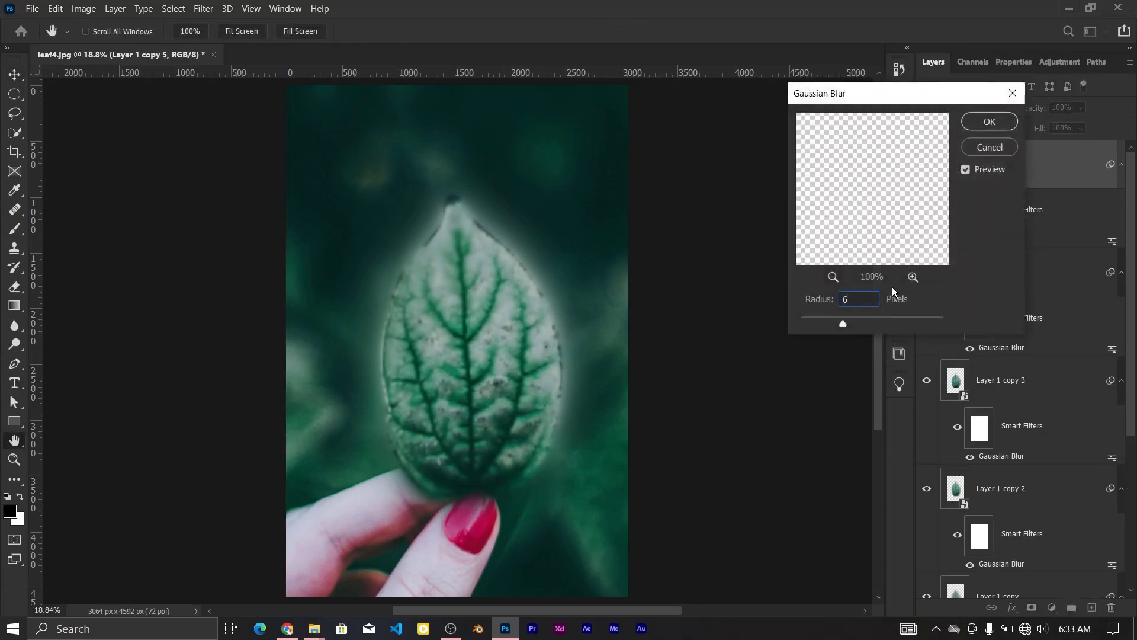
left_click(986, 124)
- Duplicate the top leaf layer and set the new copy's Gaussian Blur radius to 3 pixels
key("ctrl+j")
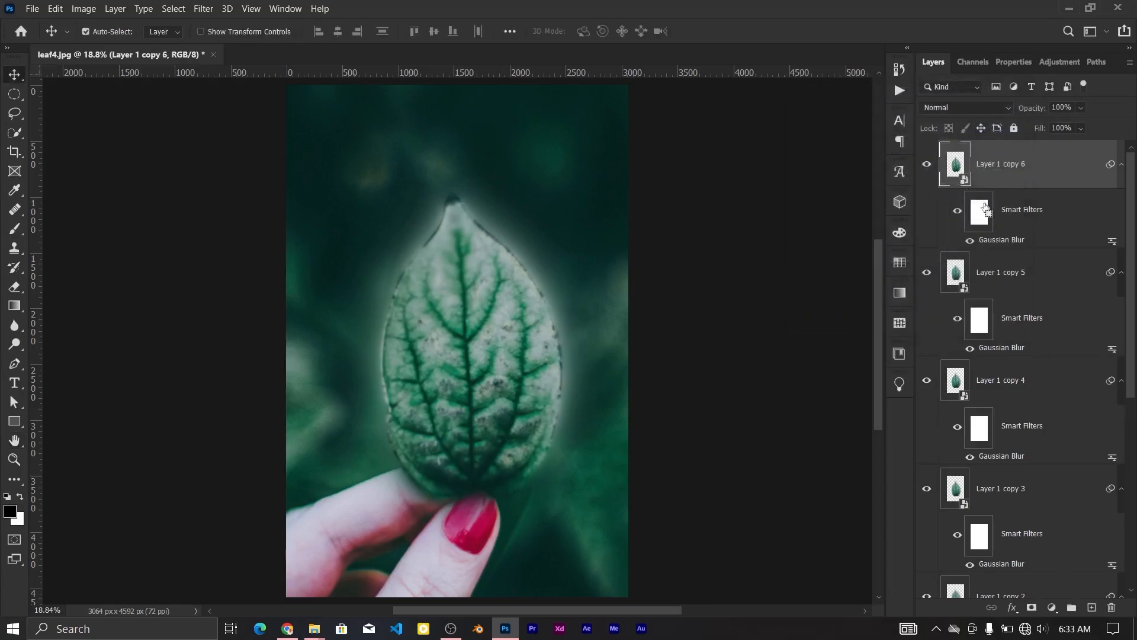
double_click(999, 242)
type("3")
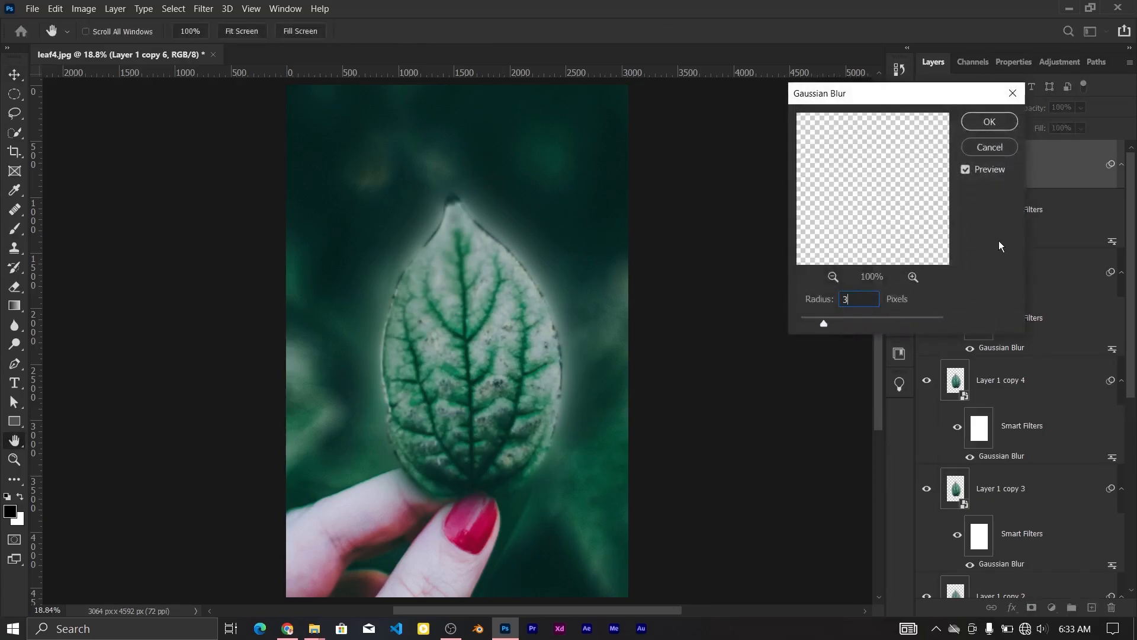
left_click(979, 125)
- Select all the blurred leaf layers from Layer 1 copy 6 to Layer 1 and set their blend mode to Screen
scroll(995, 188, "down", 5)
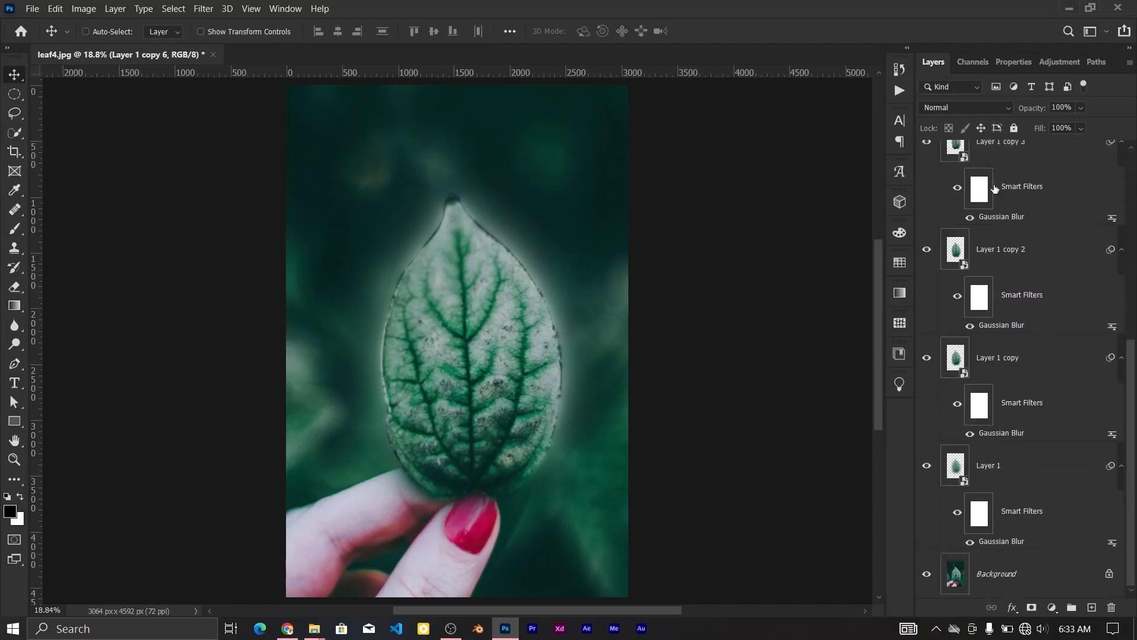
left_click(1014, 477, "shift")
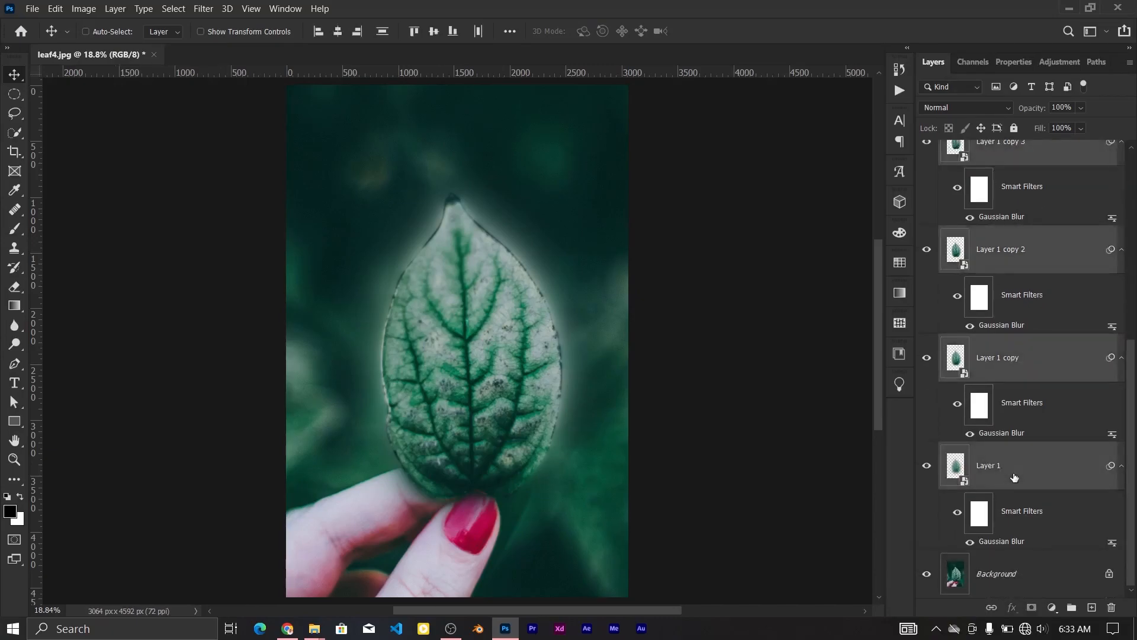
left_click(943, 109)
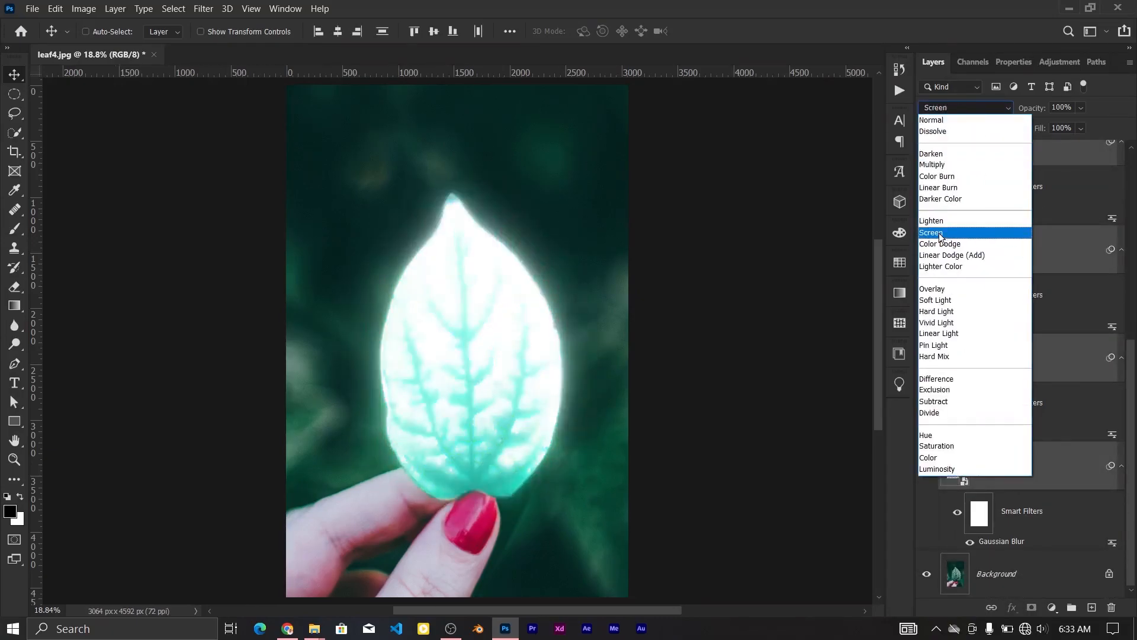
left_click(940, 235)
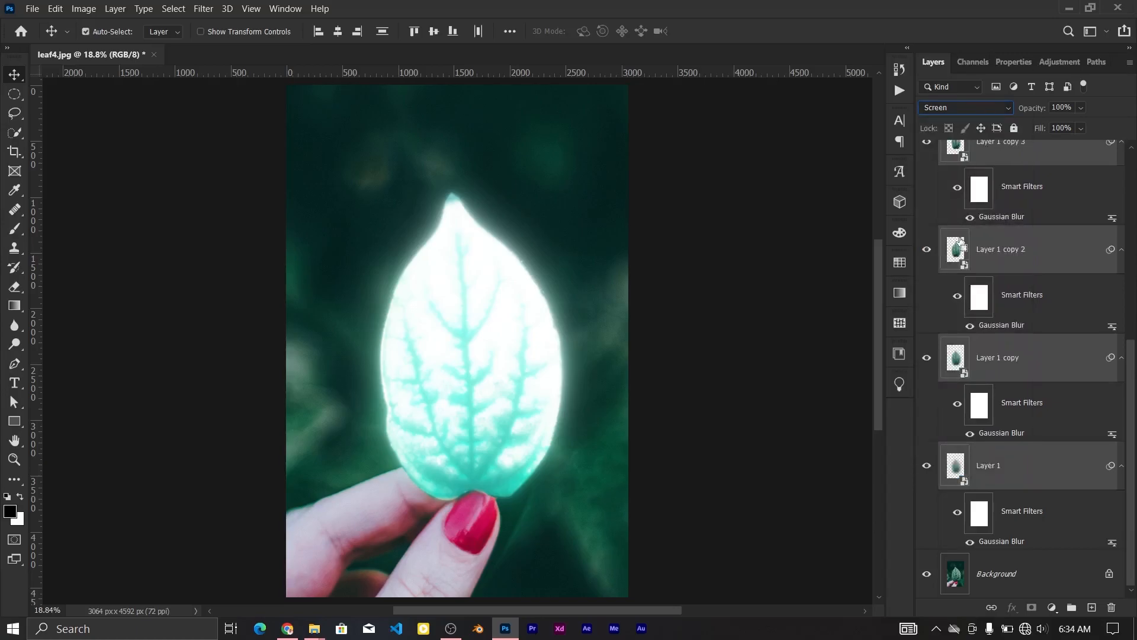
- Group the selected blurred leaf layers and expand the group to show its contents
key("ctrl+g")
key("ctrl")
left_click(943, 150)
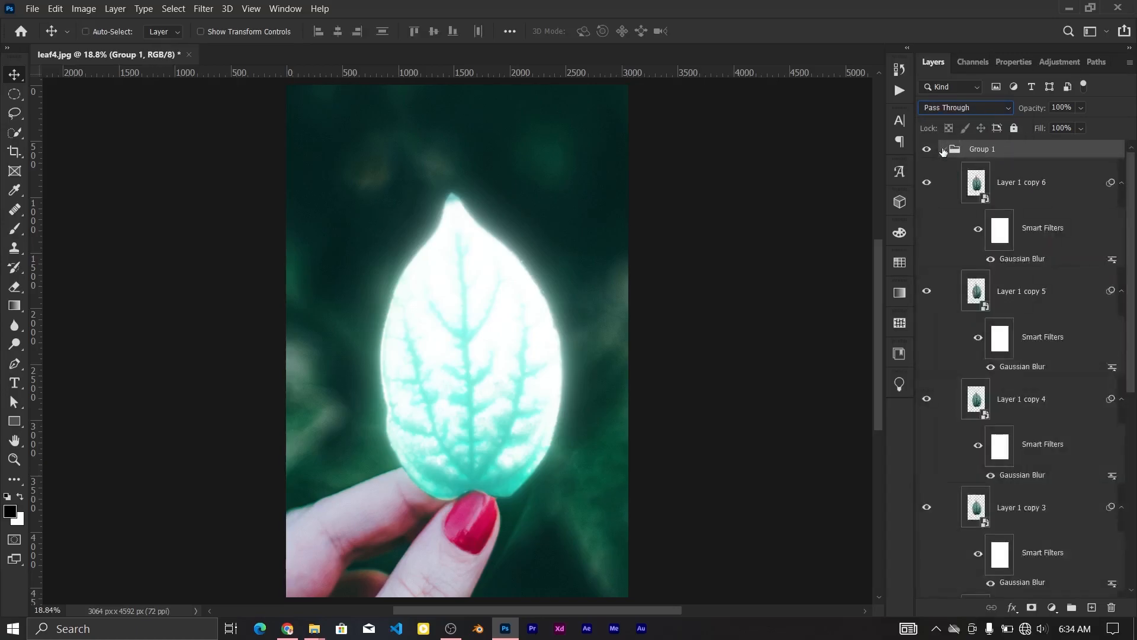
- Select the leaf layers from Layer 1 copy 6 down to Layer 1 copy and convert them into one smart object
left_click(1015, 190)
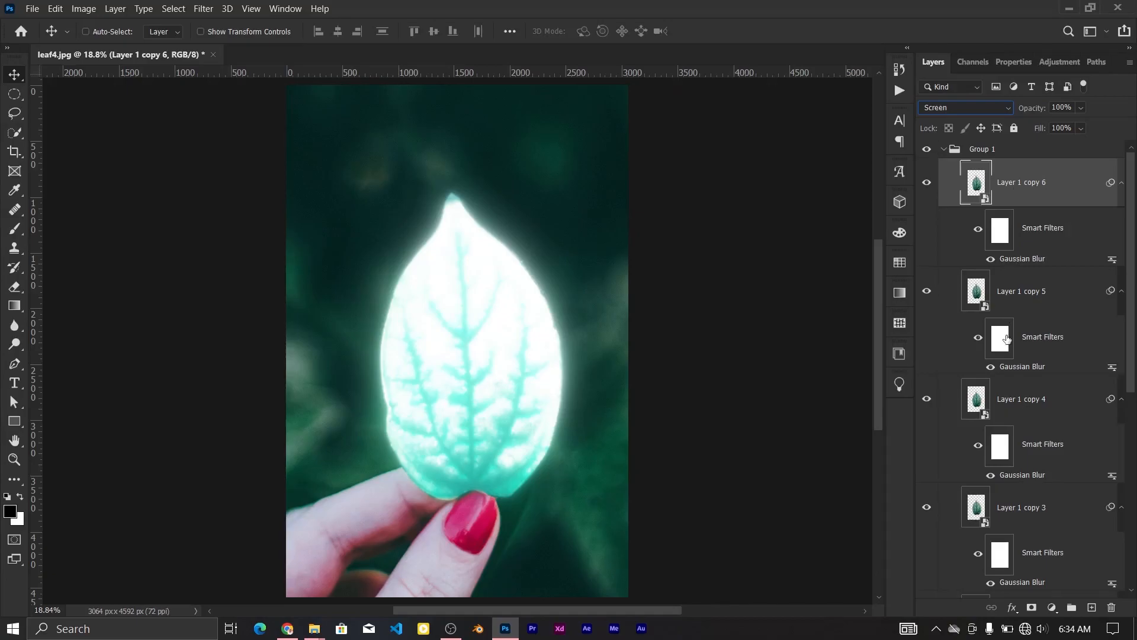
scroll(1007, 338, "down", 6)
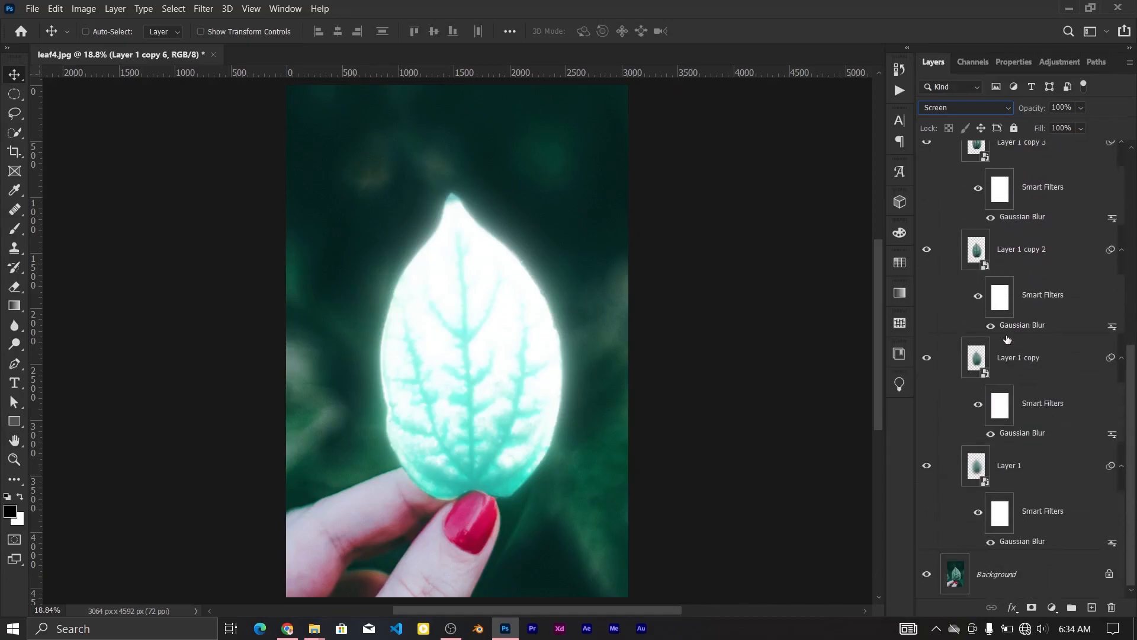
scroll(1007, 339, "up", 1)
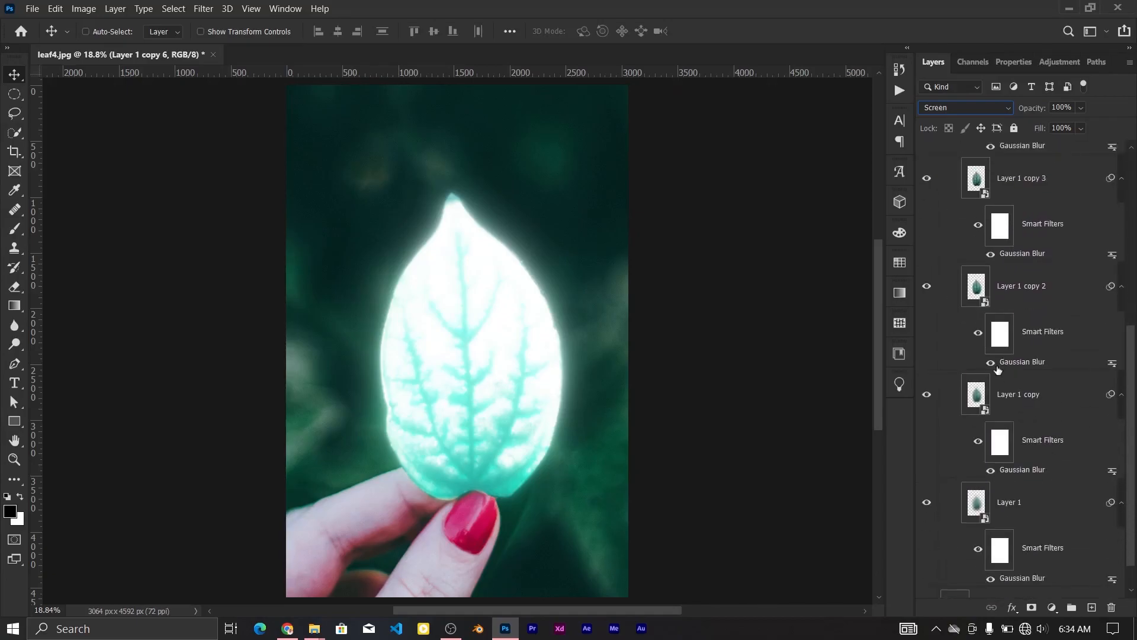
left_click(1021, 405, "shift")
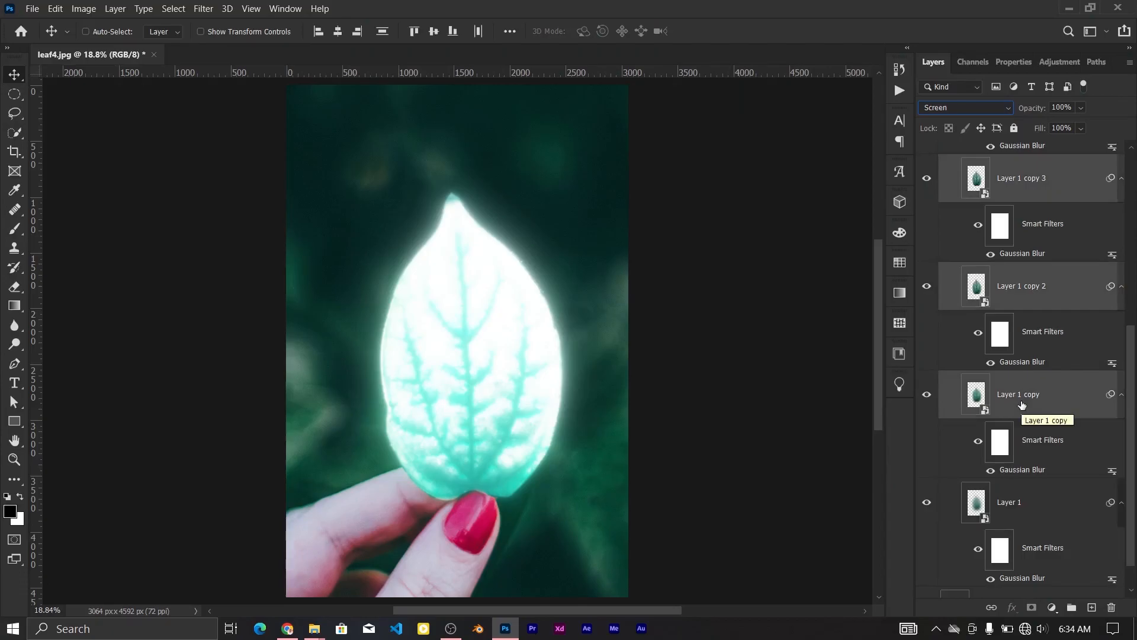
right_click(1021, 405)
left_click(873, 142)
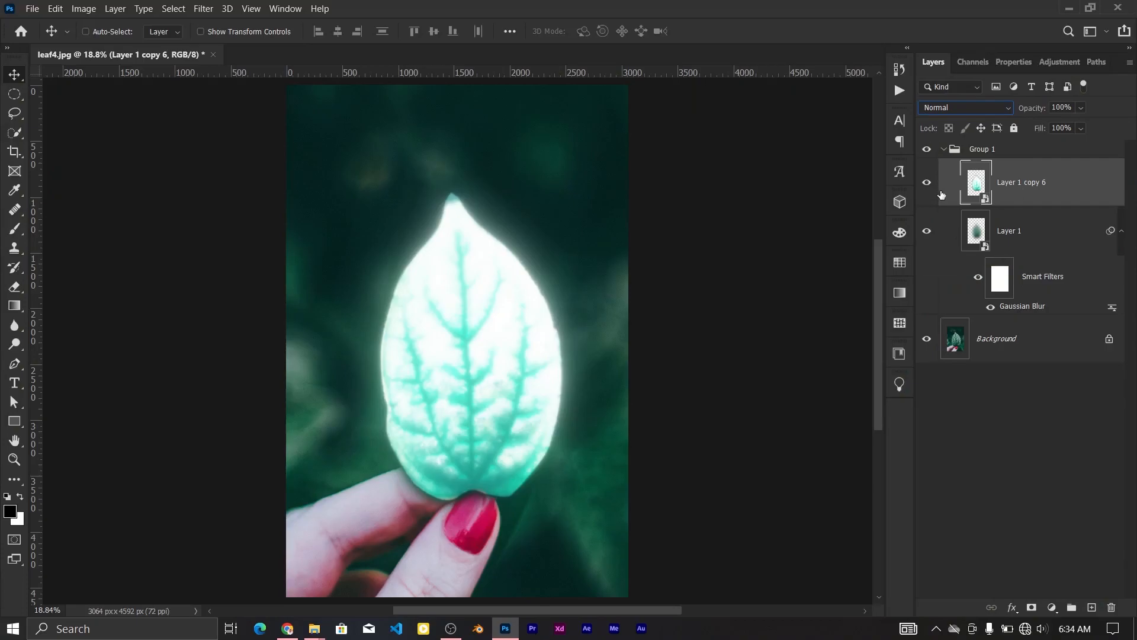
- Shift the merged leaf layer's hue to +24 with Hue/Saturation and set its blend mode to Screen
key("ctrl+u")
left_click_drag(563, 99, 932, 38)
mouse_move(893, 146)
left_mouse_down()
mouse_move(924, 152)
mouse_move(865, 148)
mouse_move(912, 145)
left_mouse_up()
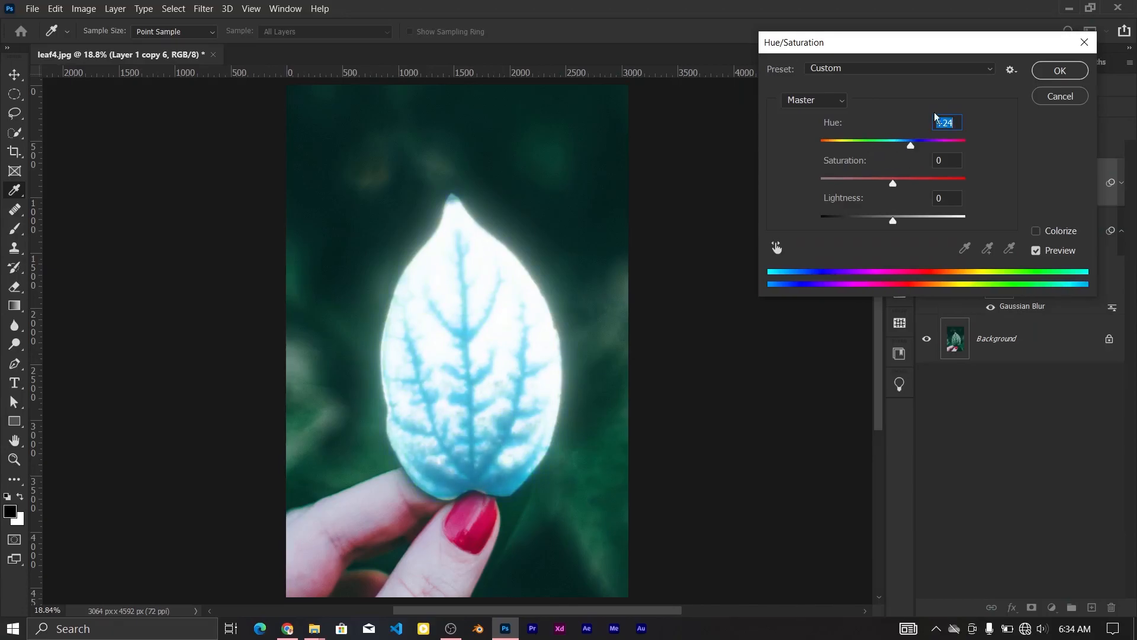
left_click(1060, 70)
left_click(947, 107)
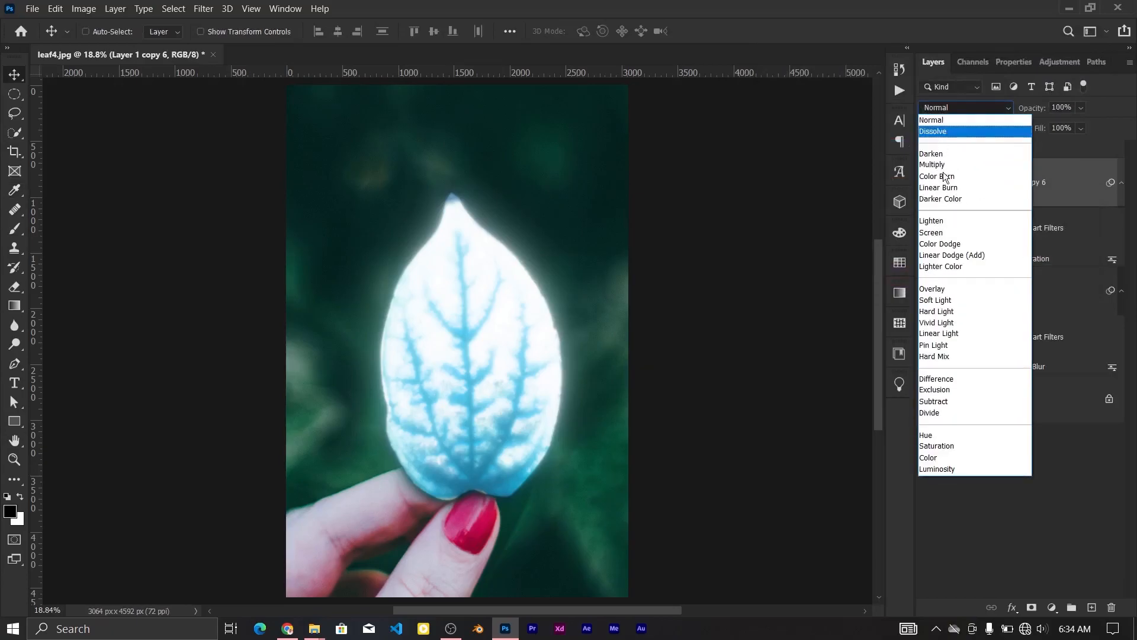
left_click(942, 232)
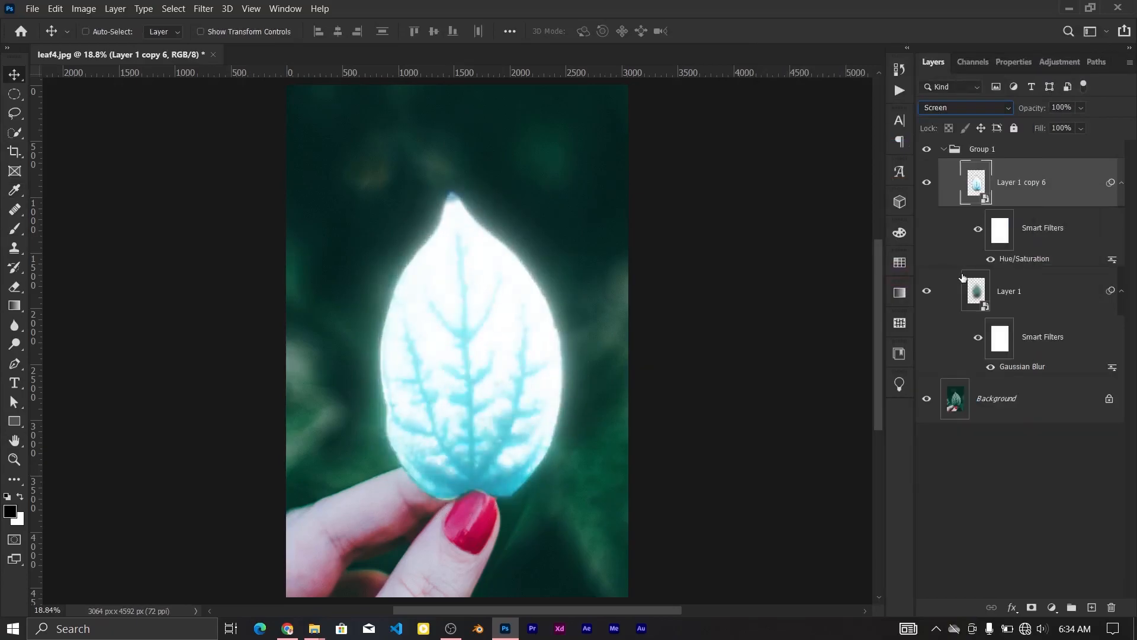
- Add a Curves adjustment above Layer 1 through an elliptical selection around the leaf, lowering the midtones to input 130, output 108
left_click(998, 294)
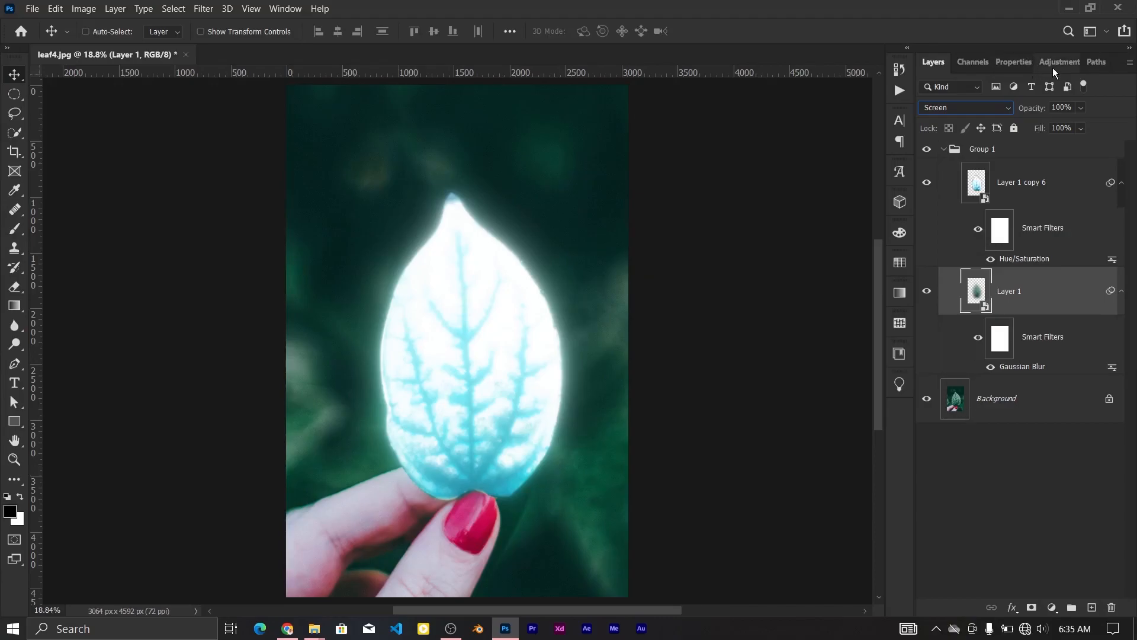
left_click(15, 93)
left_click_drag(339, 138, 603, 570)
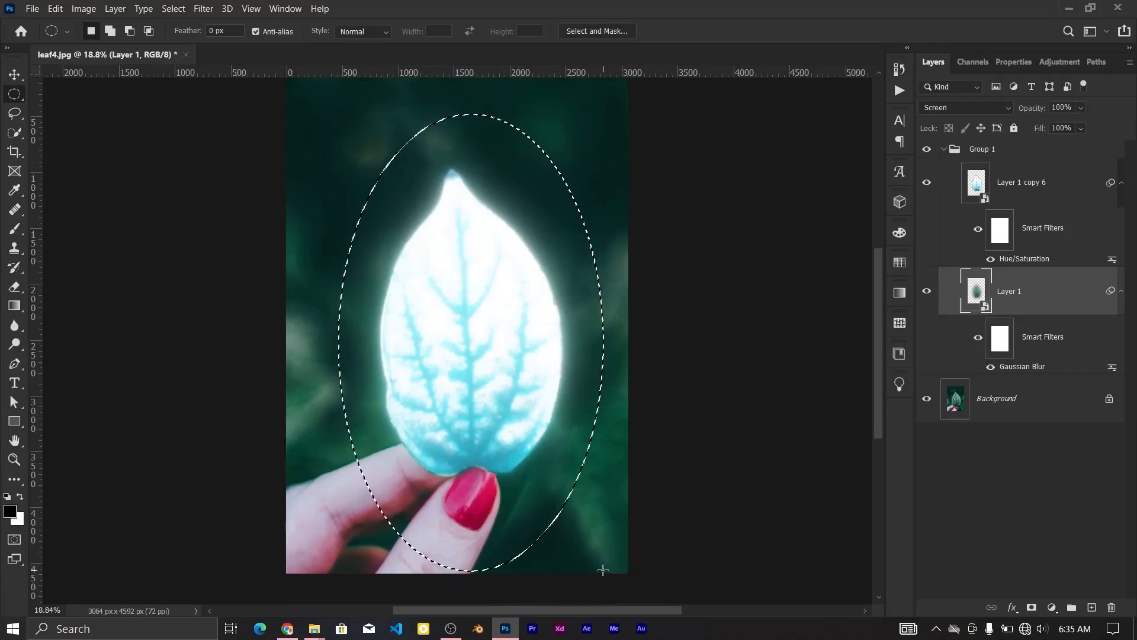
left_click(1050, 68)
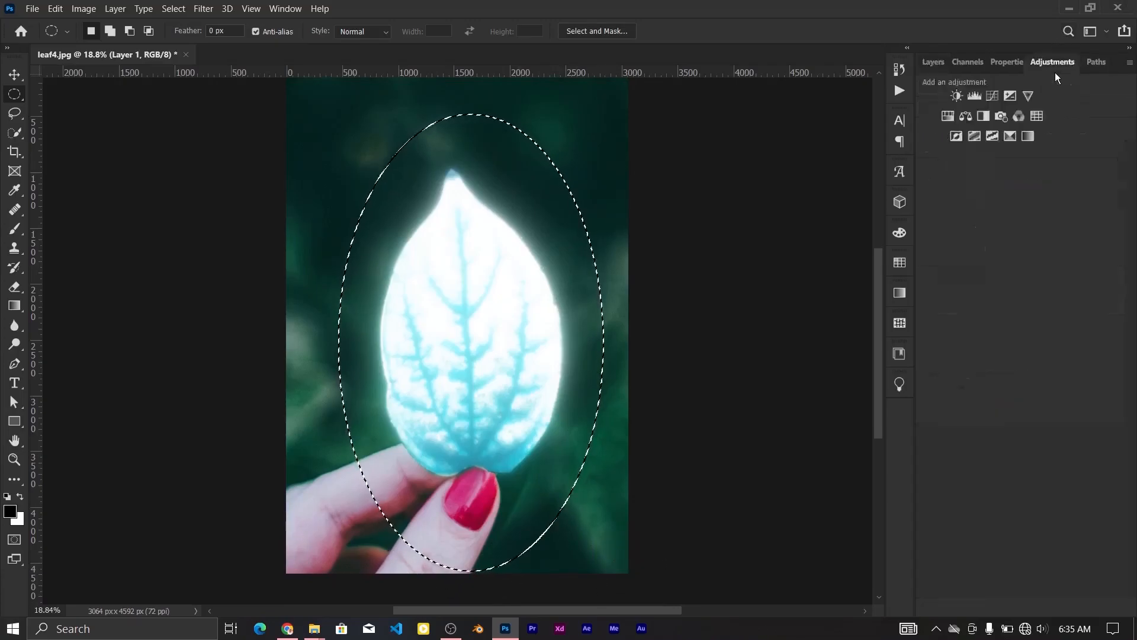
left_click(992, 95)
left_click_drag(1042, 216, 1036, 236)
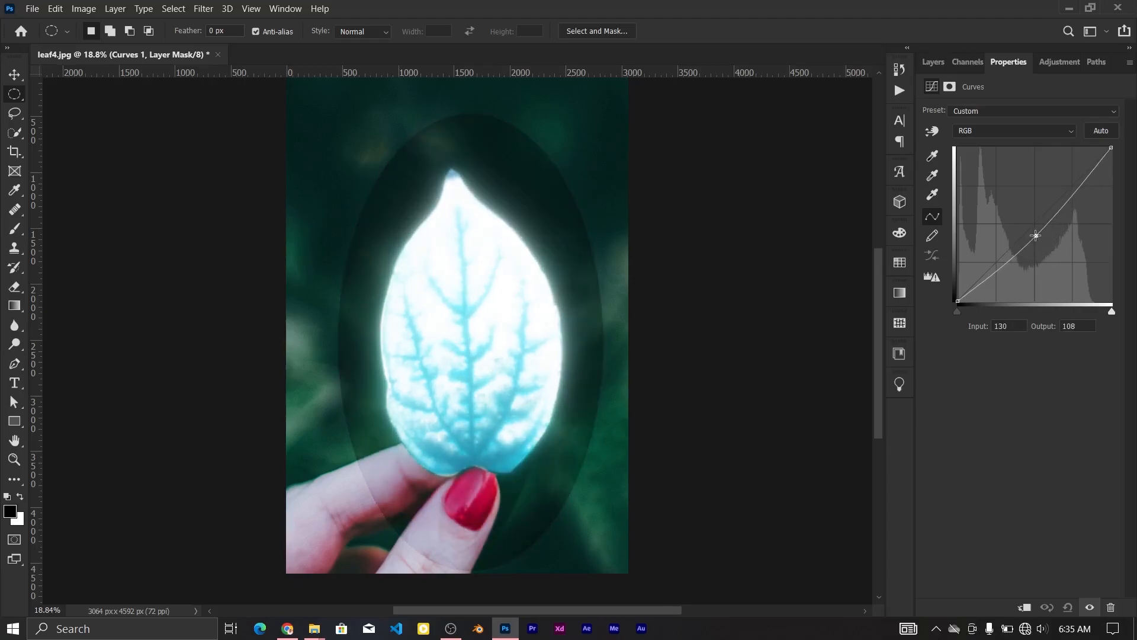
- Invert the Curves 1 mask and set its feather to 85.7 px
left_click(933, 62)
key("ctrl+i")
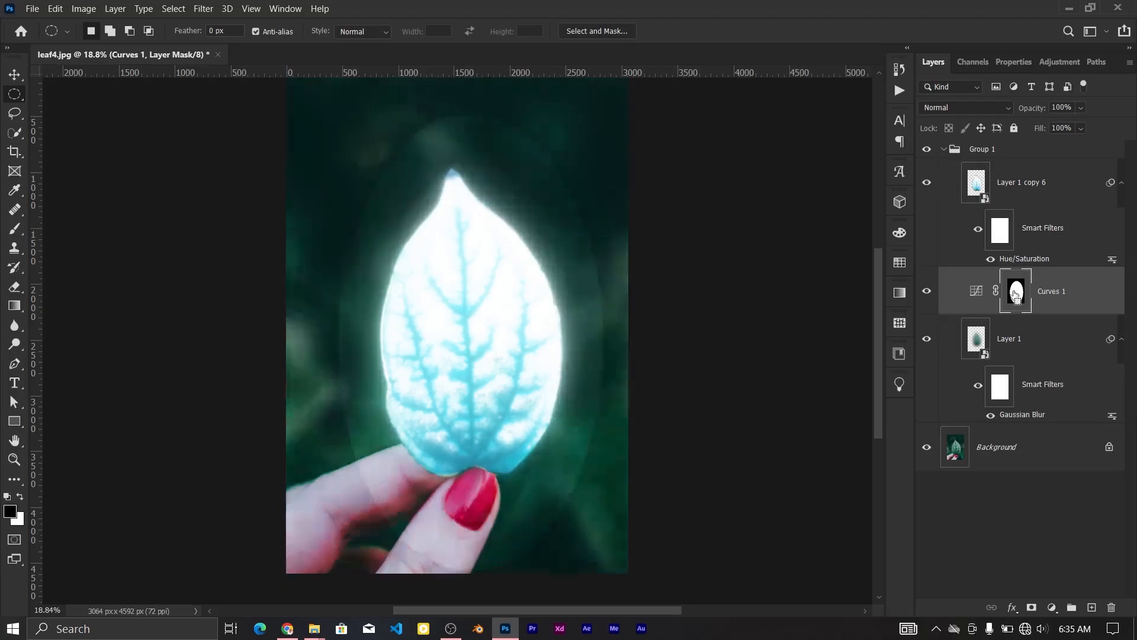
left_click(1014, 62)
left_click(949, 87)
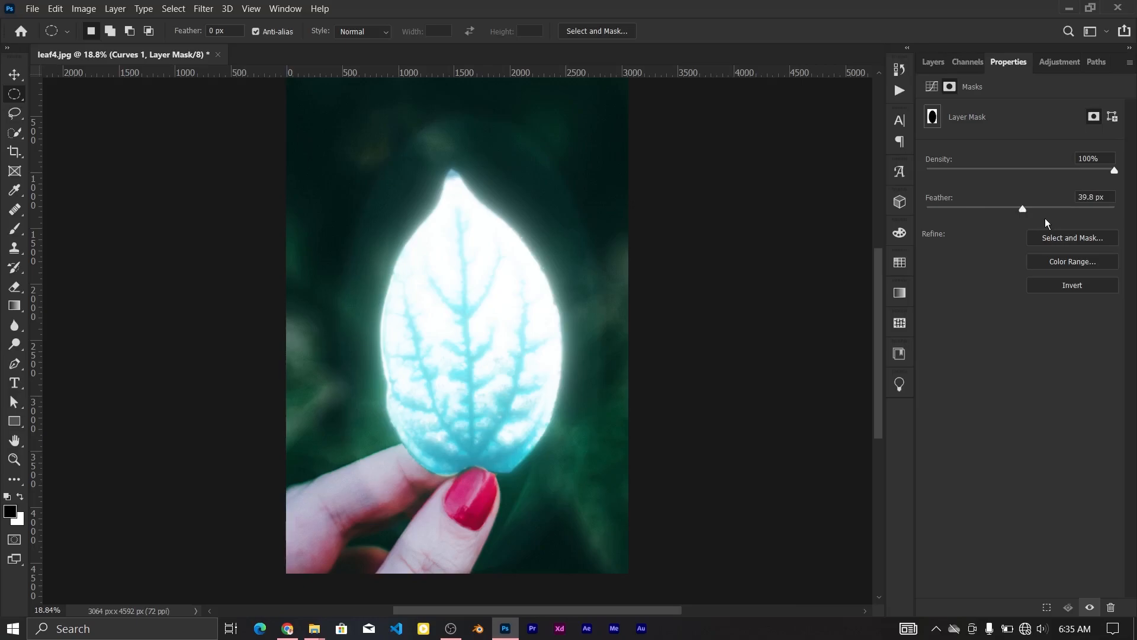
- Darken Curves 1 further to input 143, output 93, and soften its mask with a larger feather
left_click(932, 86)
left_click_drag(1037, 236, 1044, 245)
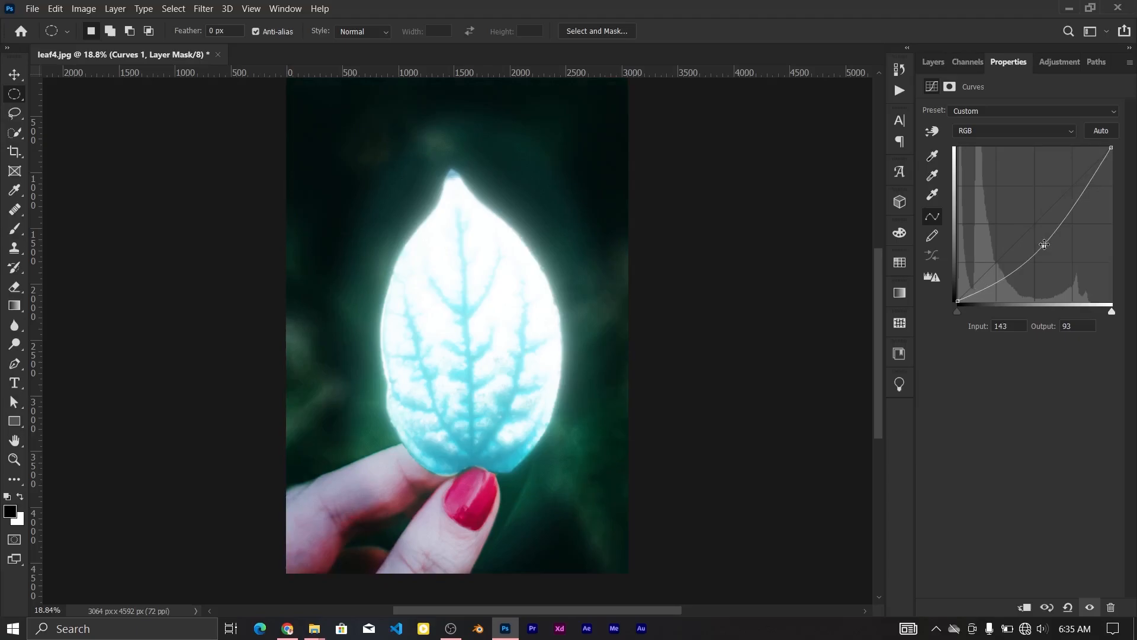
left_click(933, 61)
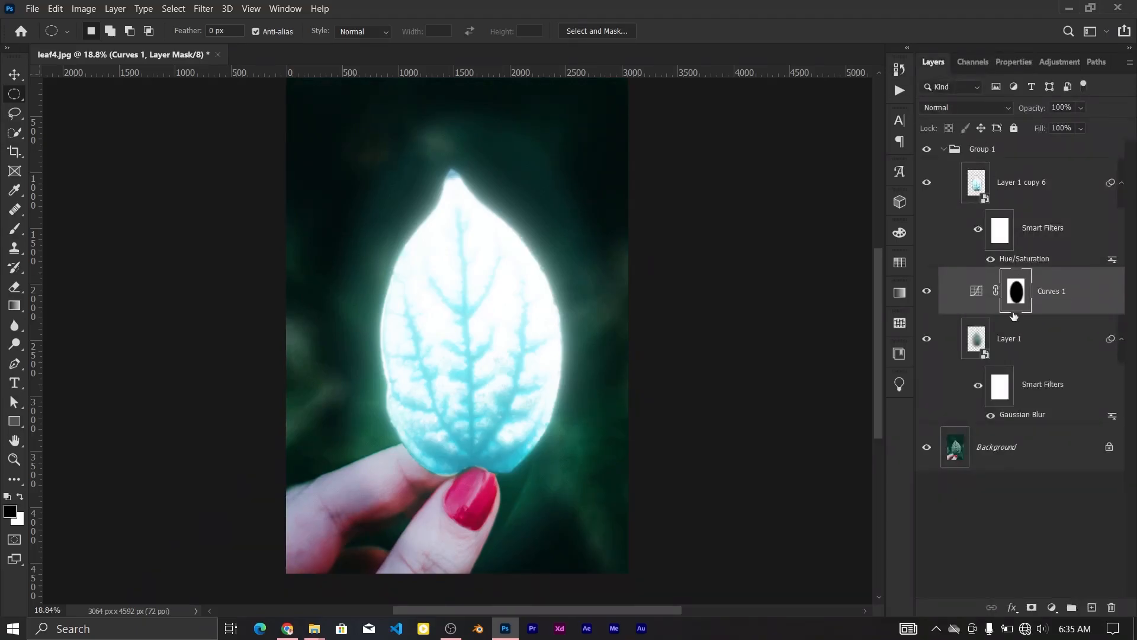
left_click(1014, 62)
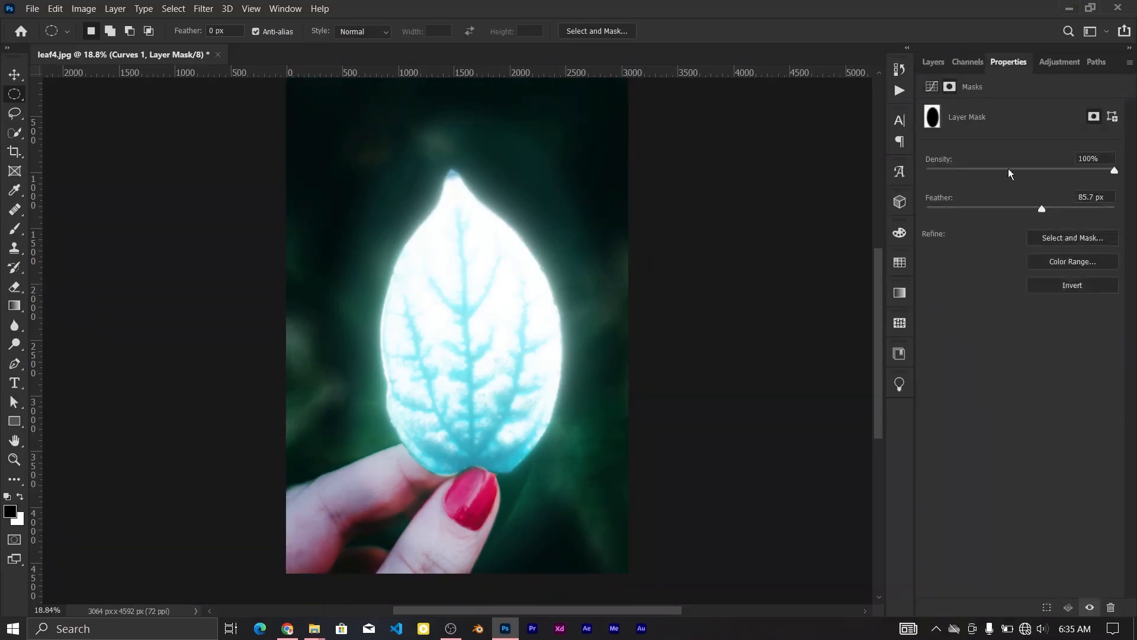
left_click_drag(1043, 208, 1051, 207)
left_click(936, 64)
key("ctrl+minus")
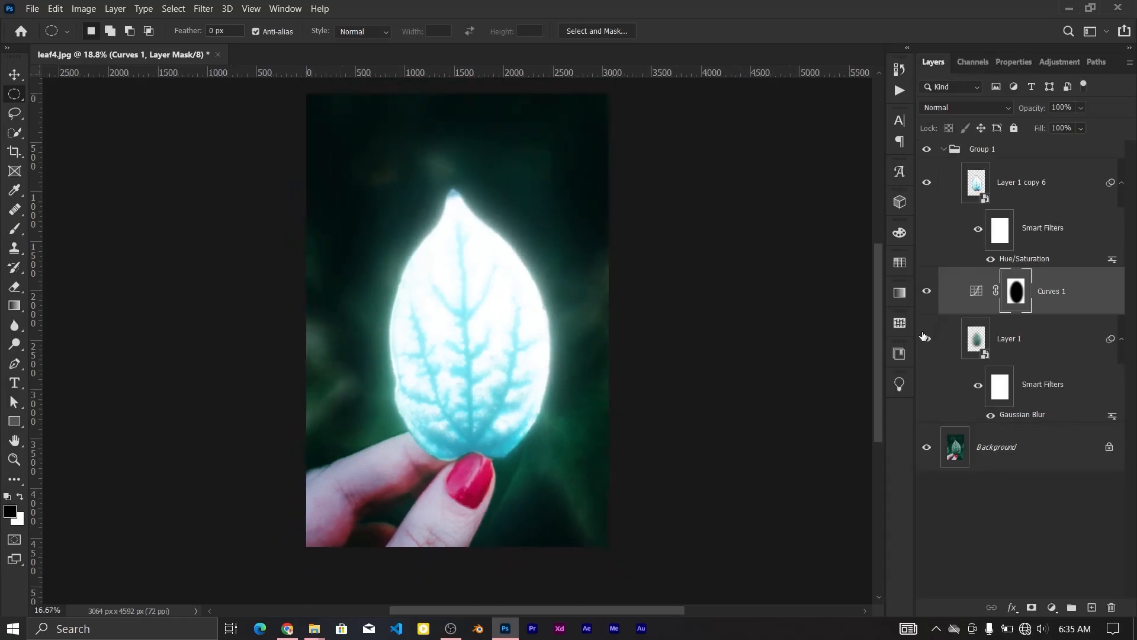
left_click(977, 297)
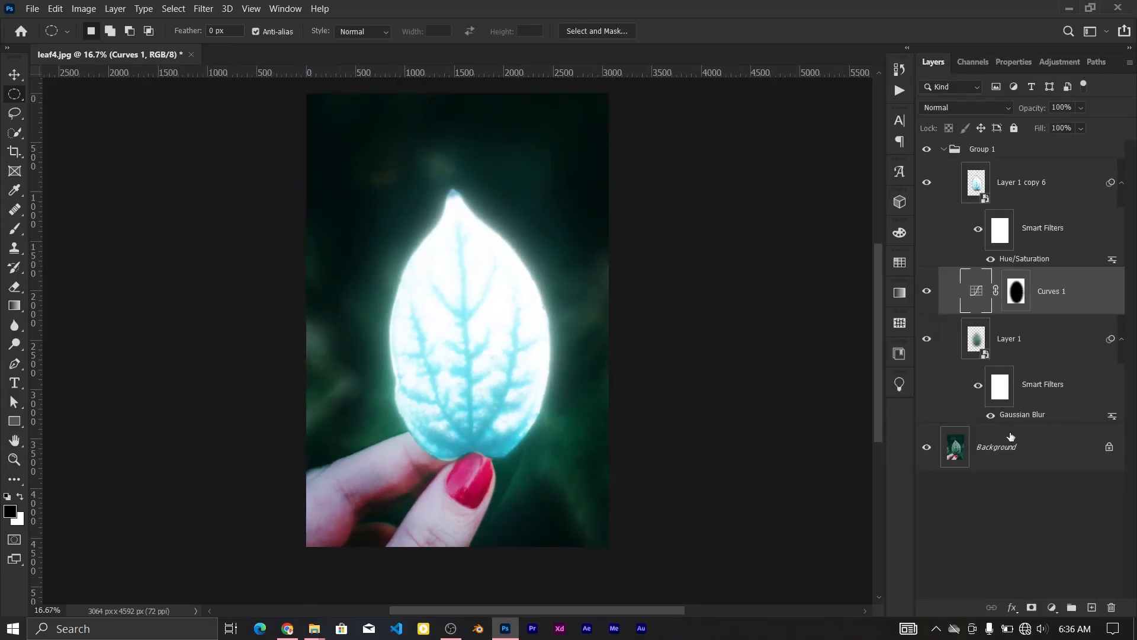
left_click(1093, 606)
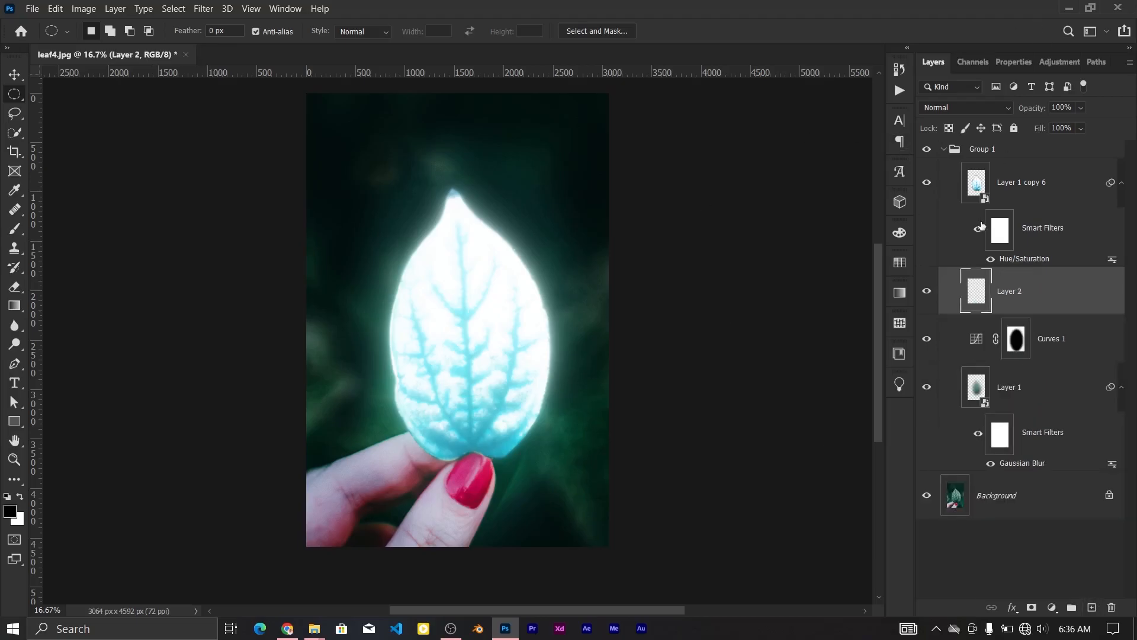
key("ctrl+z")
- Add a second Curves adjustment above Curves 1, lower its midtones to input 145, output 99, and invert its mask
left_click(1057, 61)
left_click(993, 96)
left_click_drag(1035, 224, 1046, 241)
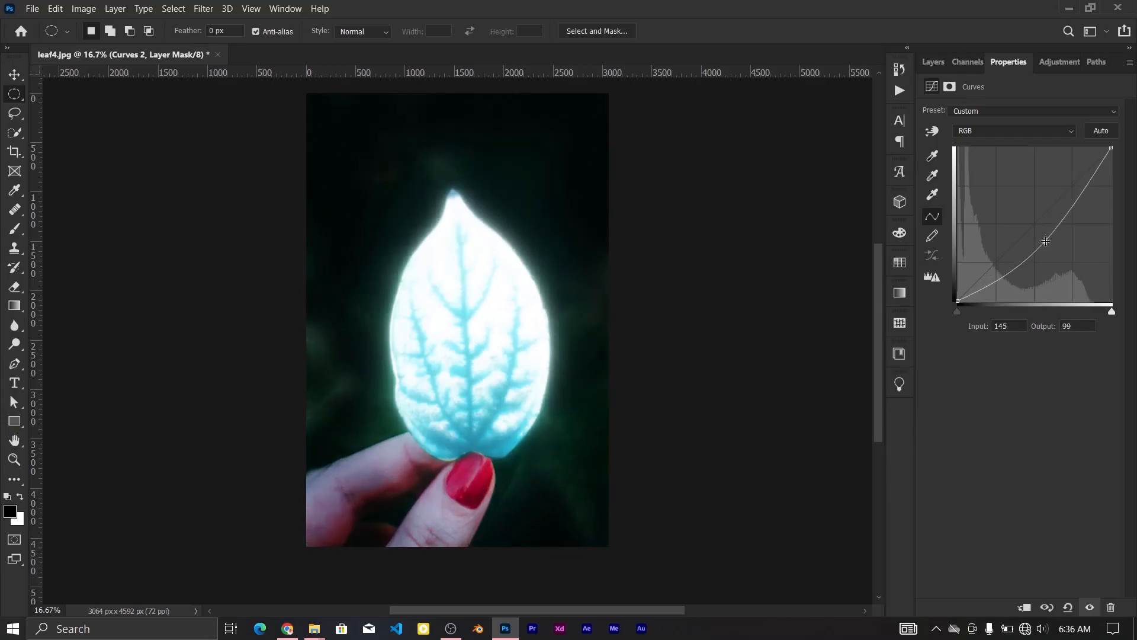
left_click(935, 61)
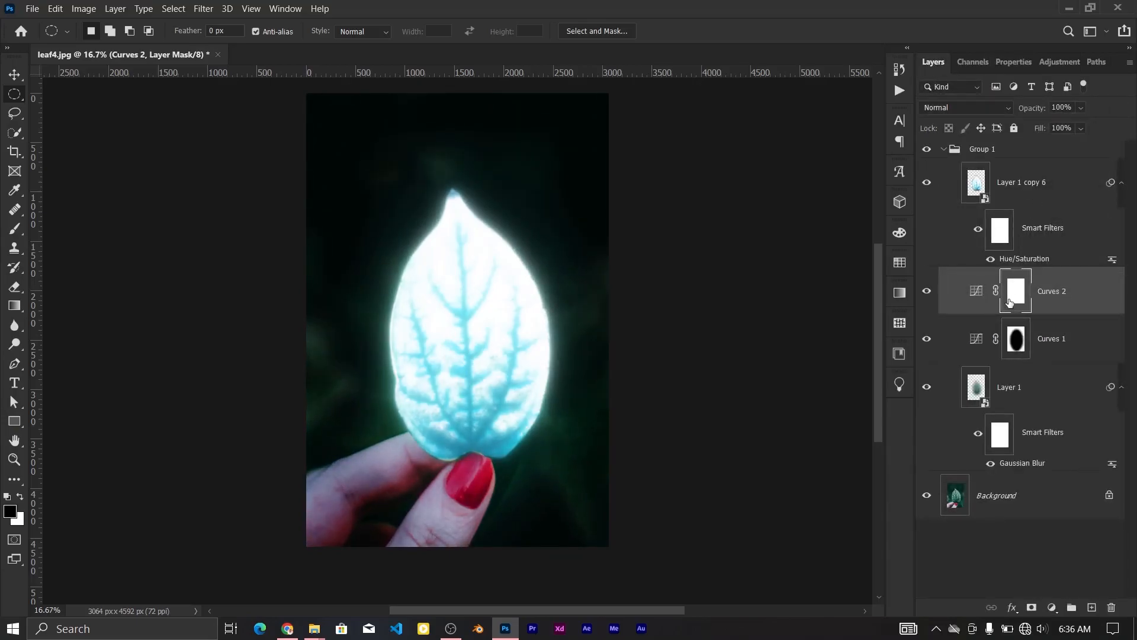
key("ctrl+i")
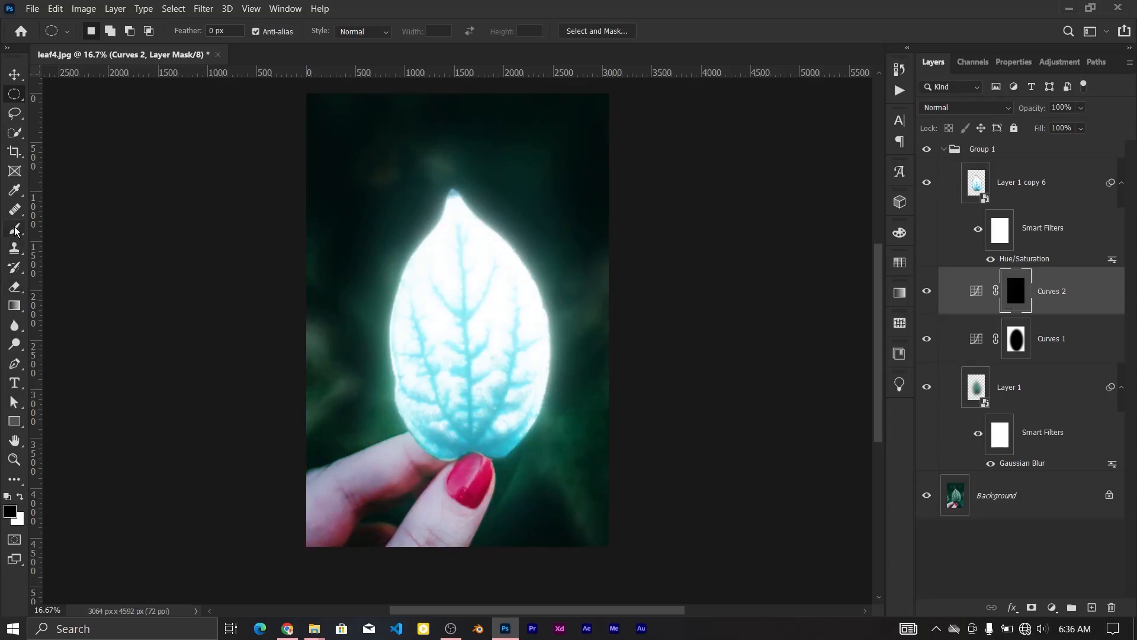
- Draw white-to-transparent gradients on the Curves 2 mask from the photo's lower edge, upper right and left side to darken those areas
left_click(15, 306)
scroll(355, 410, "down", 2)
scroll(355, 410, "down", 1)
key("x")
left_click_drag(403, 338, 394, 523)
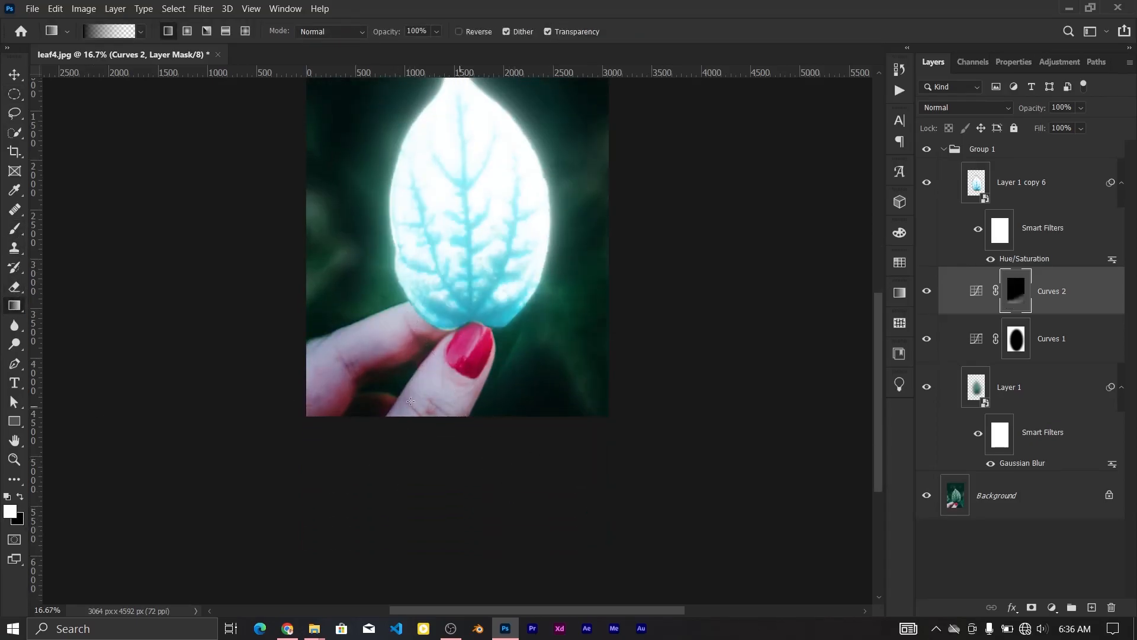
scroll(379, 283, "up", 2)
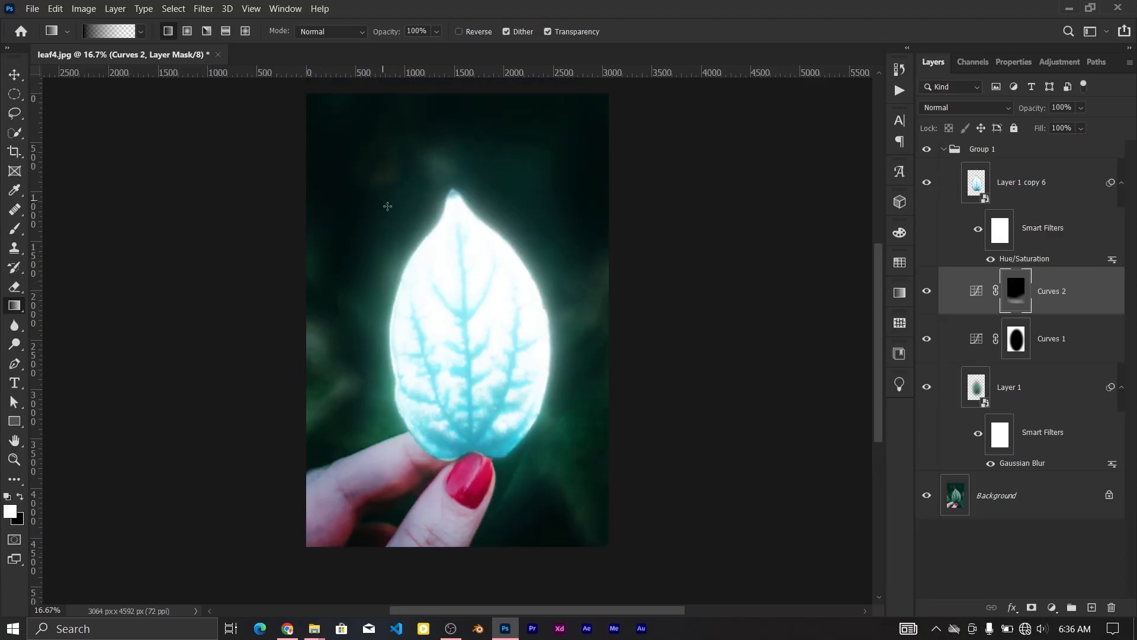
left_click_drag(655, 101, 527, 168)
left_click_drag(267, 190, 343, 329)
- Refine the Curves 2 mask around the leaf with an 800 px brush at 20% opacity, using black and white
left_click(15, 229)
key("bracketright")
key("bracketright")
key("bracketright")
key("bracketright")
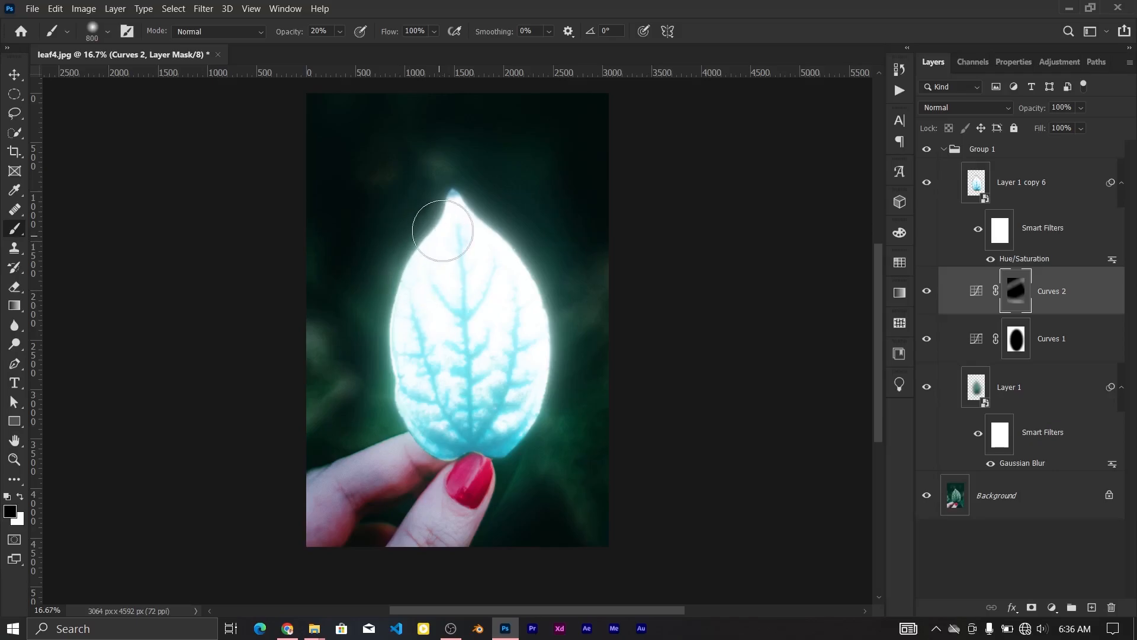
key("x")
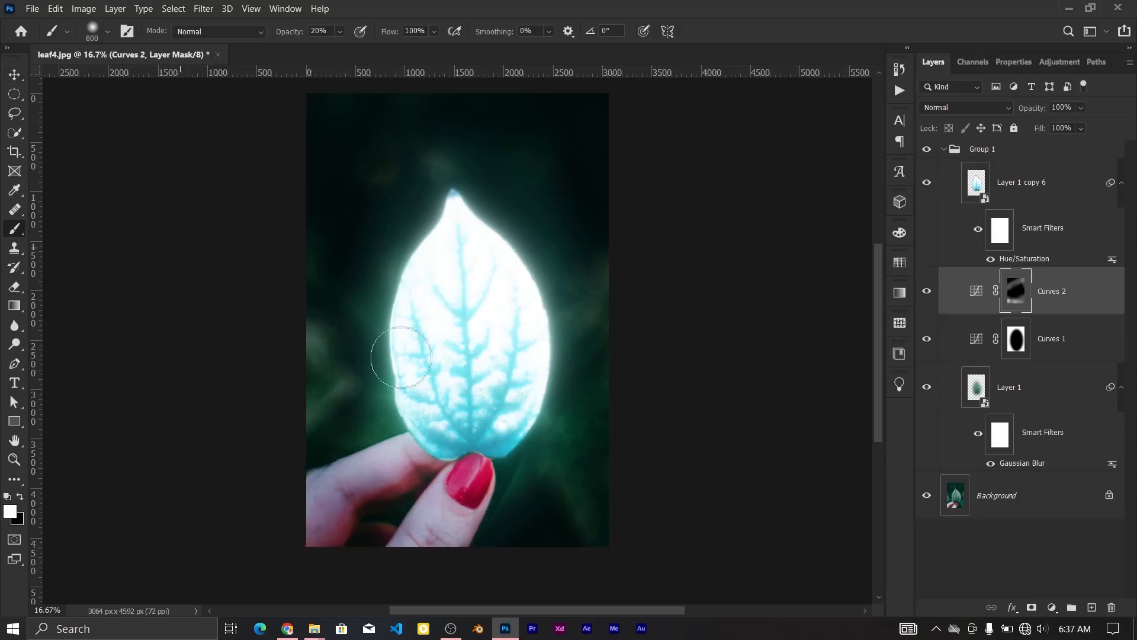
key("v")
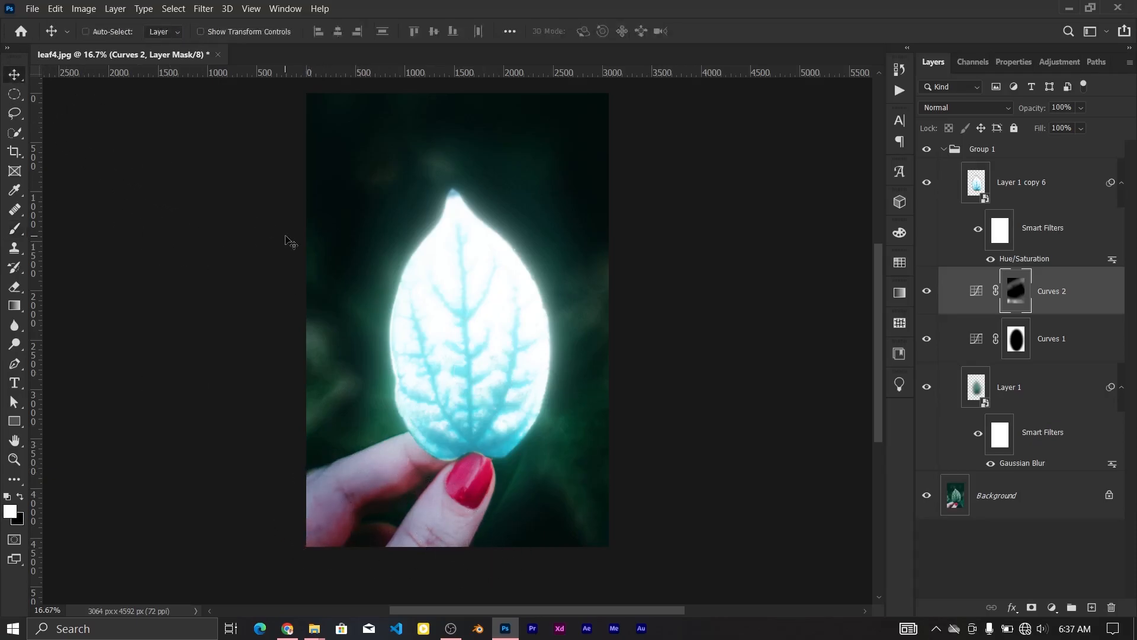
key("ctrl+minus")
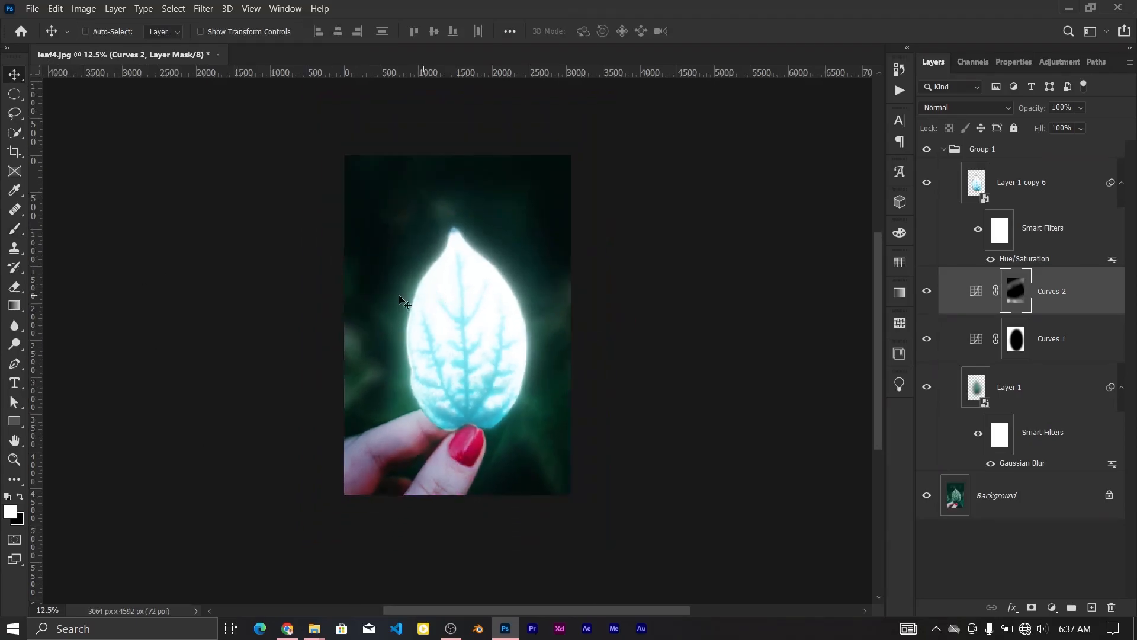
key("ctrl+plus")
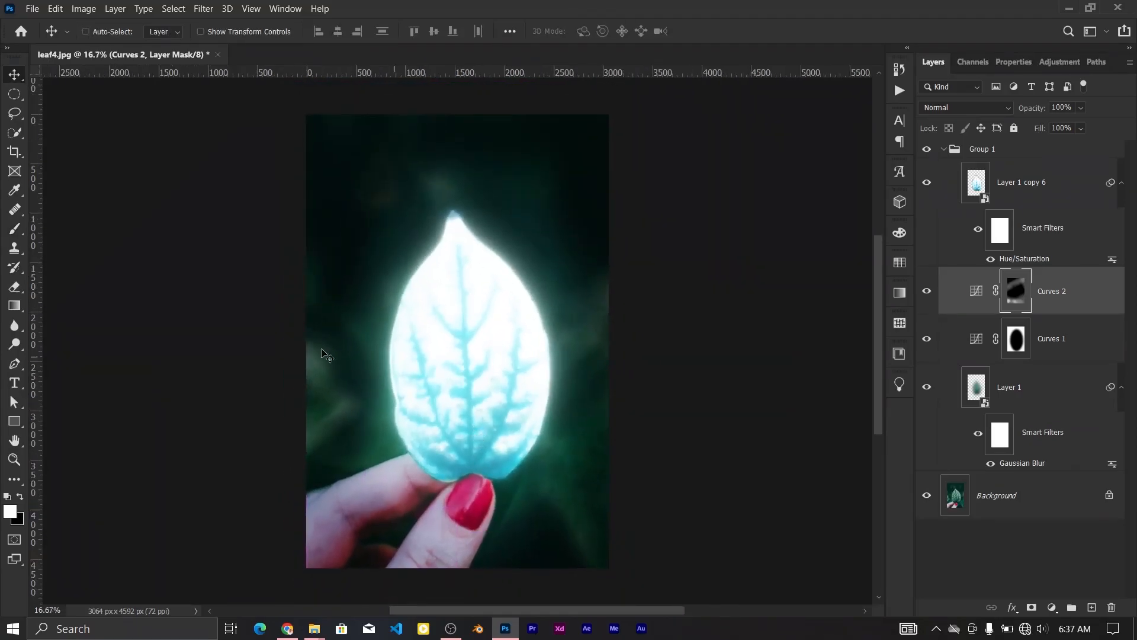
- Touch up the Curves 2 mask over the fingers and around the leaf, using a 600 px brush at 60% opacity and larger brush sizes
left_click(20, 229)
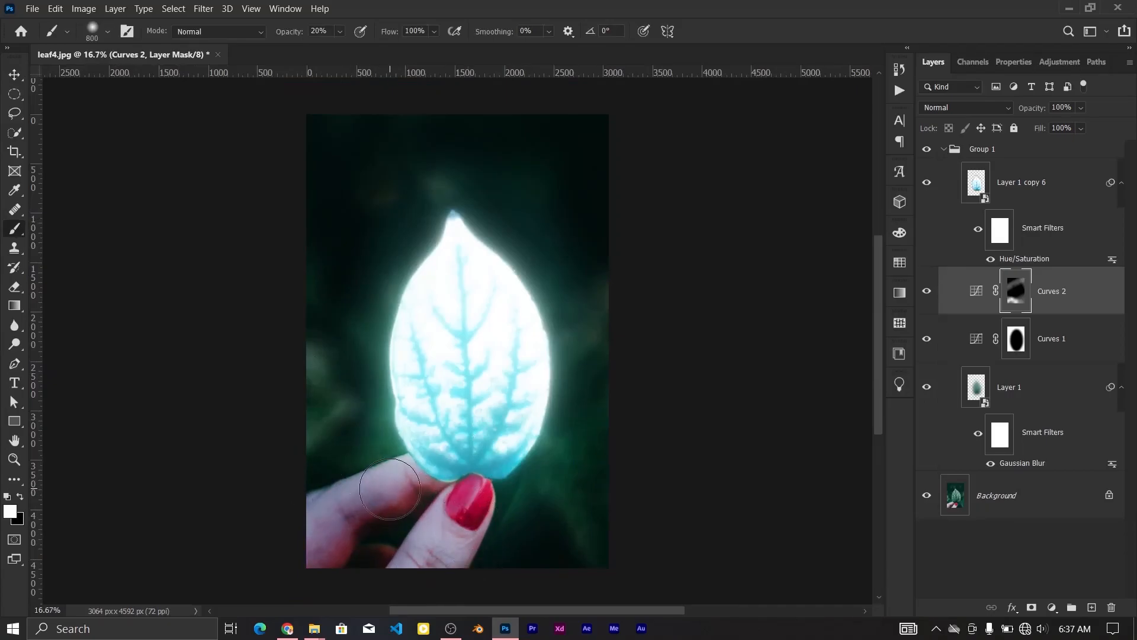
key("bracketleft")
key("bracketleft")
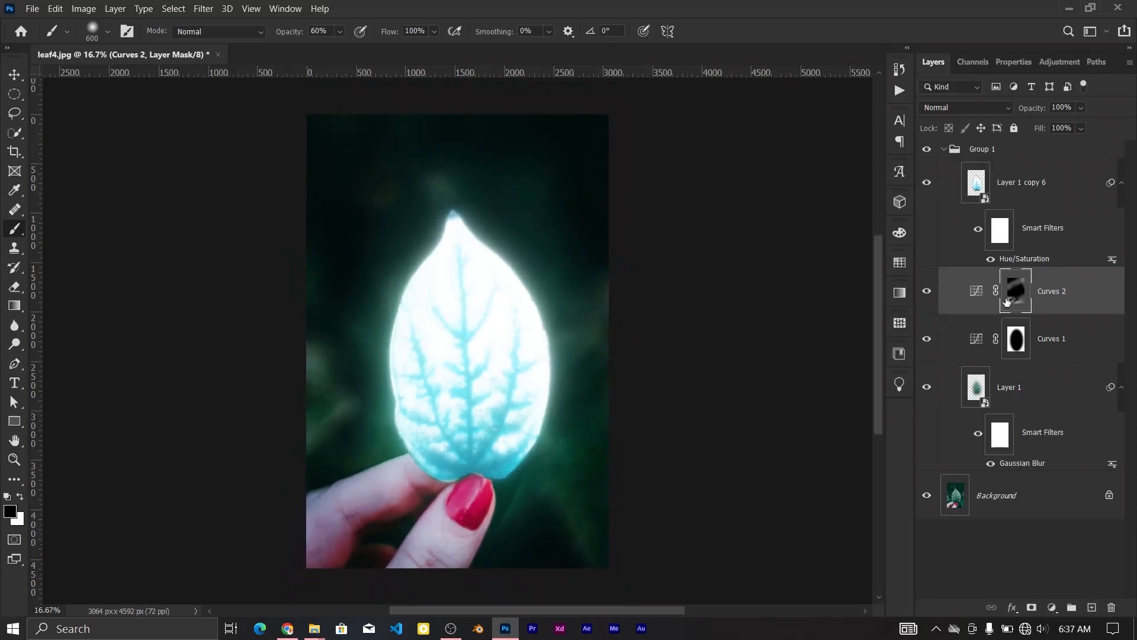
key("bracketright")
key("bracketright")
key("bracketright")
key("bracketright")
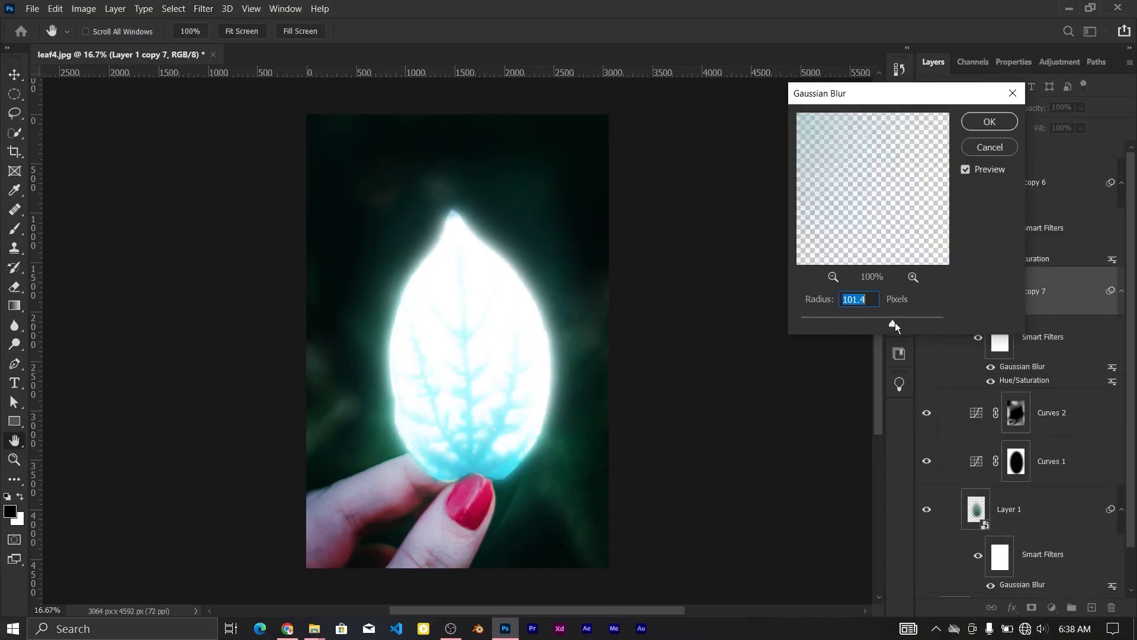
- Set the Gaussian Blur radius of Layer 1 copy 7 to 300 pixels and reduce the layer's opacity to 23%
type("300")
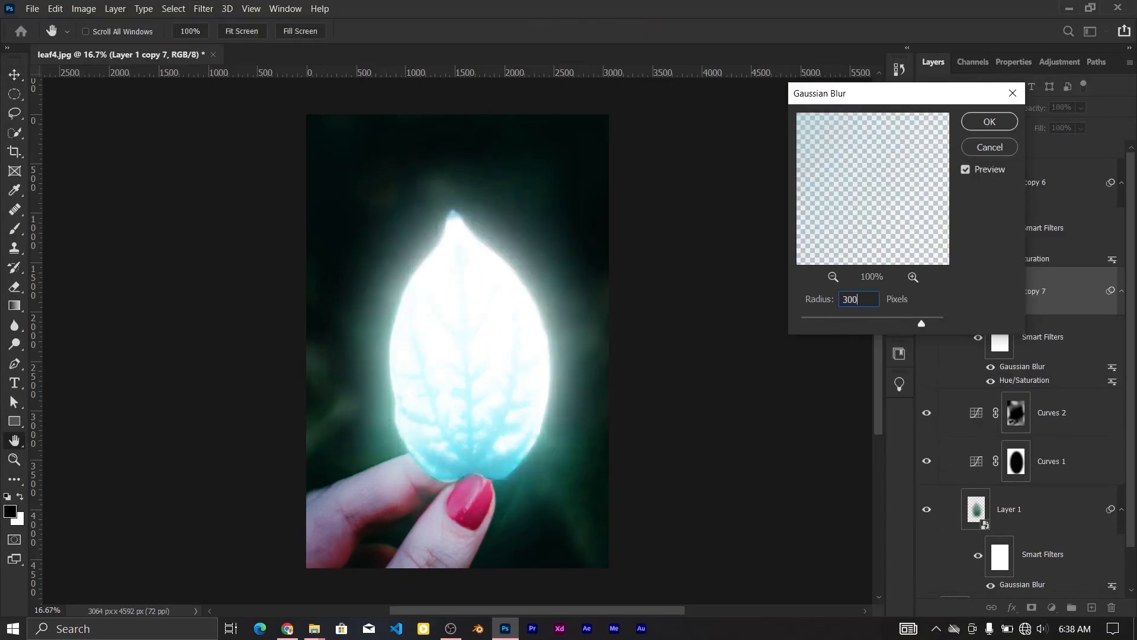
left_click(977, 121)
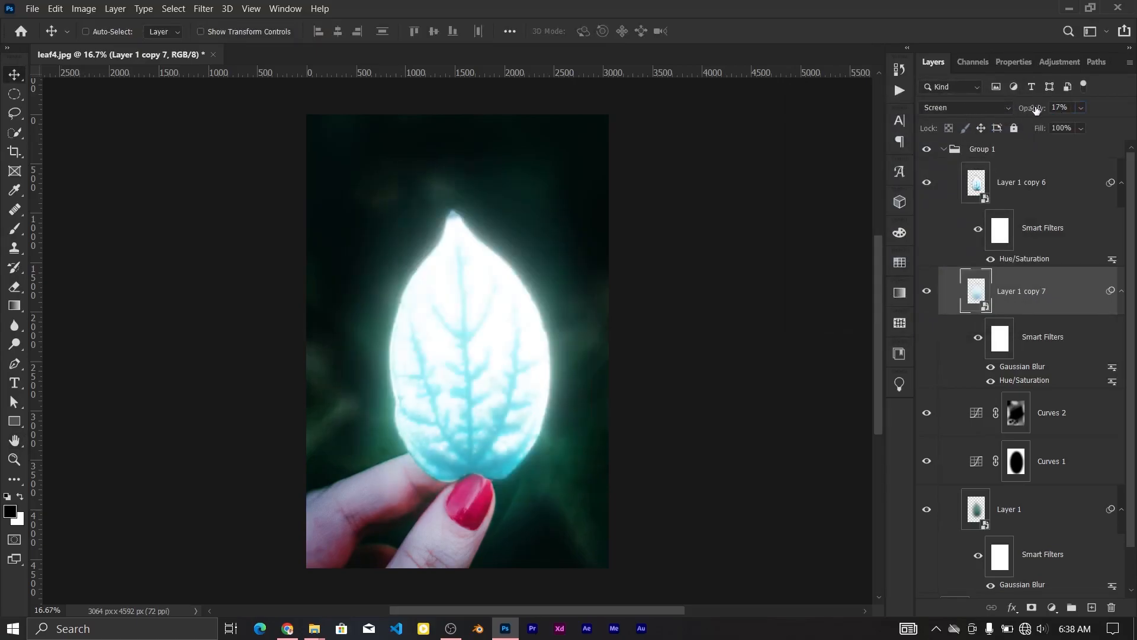
left_click(928, 292)
left_click(927, 292)
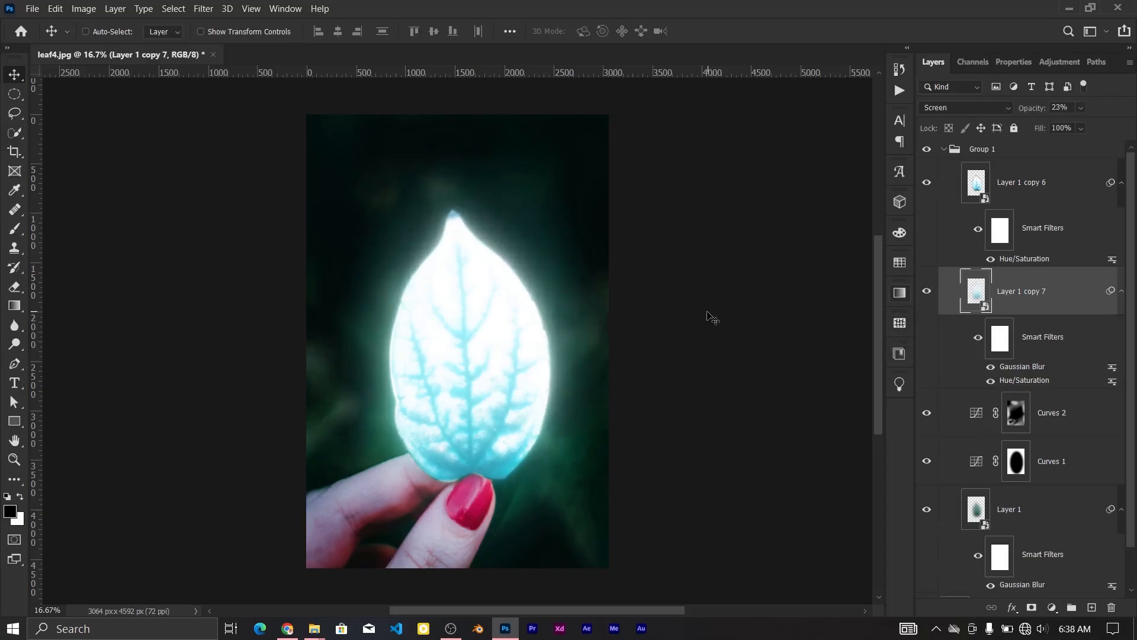
- Collapse Group 1 and toggle its visibility to compare the glowing leaf with the original photo
left_click(945, 150)
left_click(926, 149)
left_click(927, 149)
left_click(927, 150)
left_click(926, 150)
left_click(927, 150)
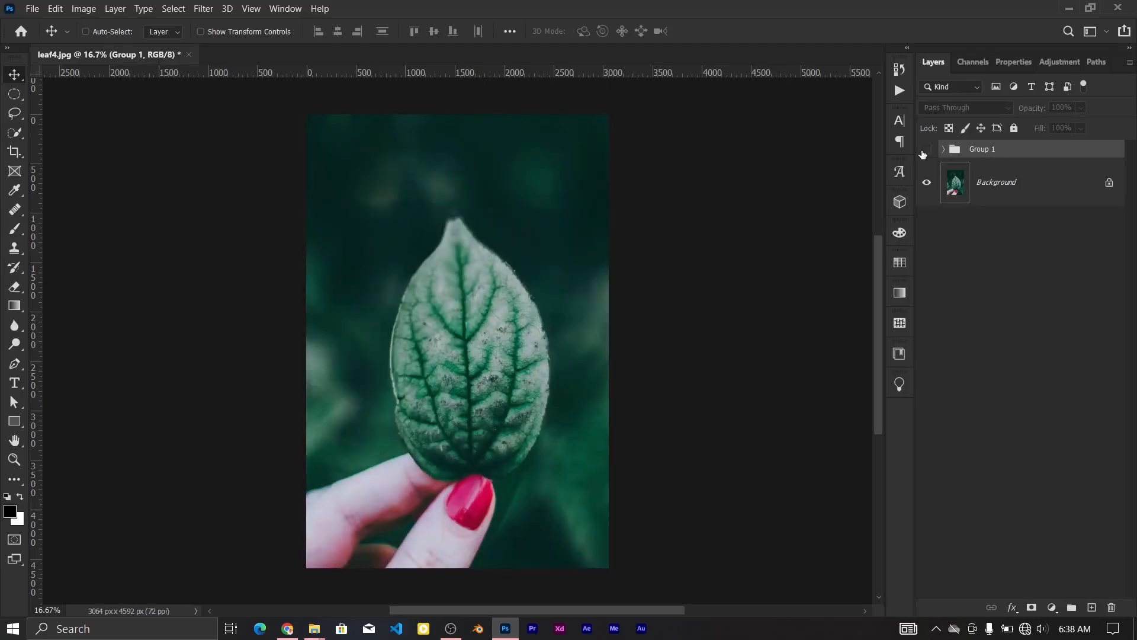
left_click(927, 149)
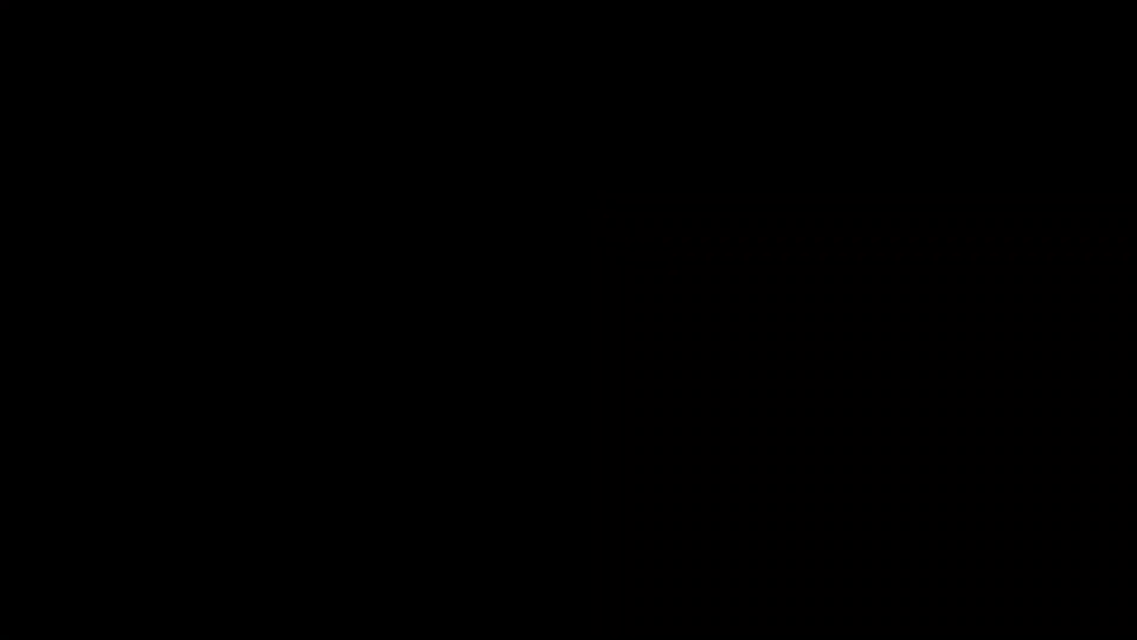